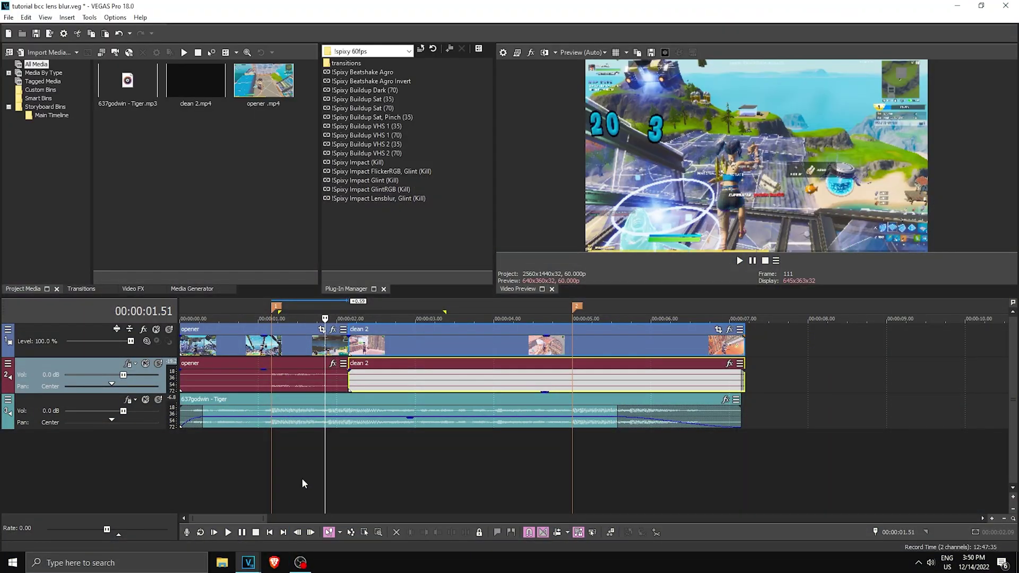
- Examine the project's video properties, including the resolution, frame rate and resample mode, and leave them without changes
click(502, 53)
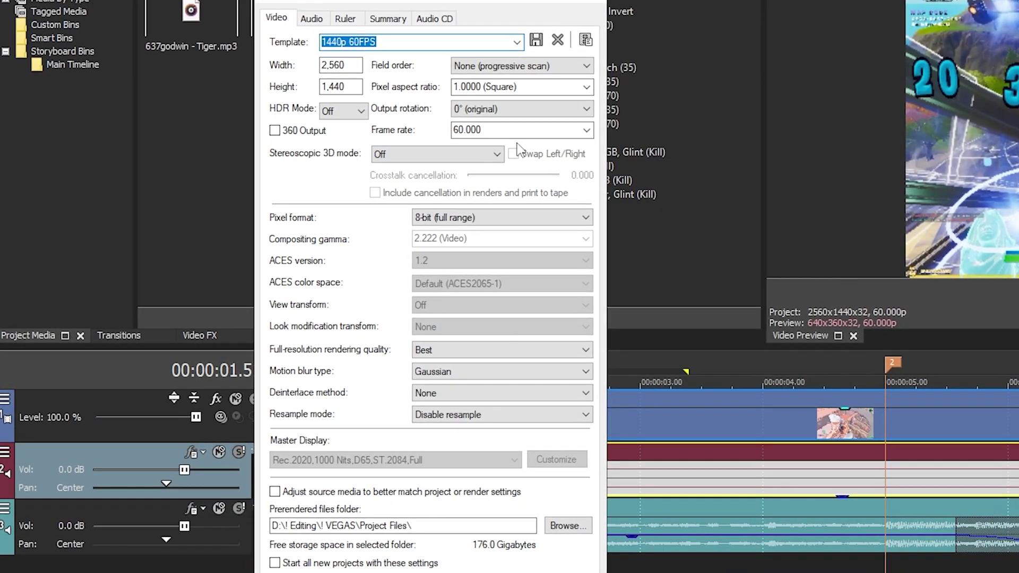
click(502, 131)
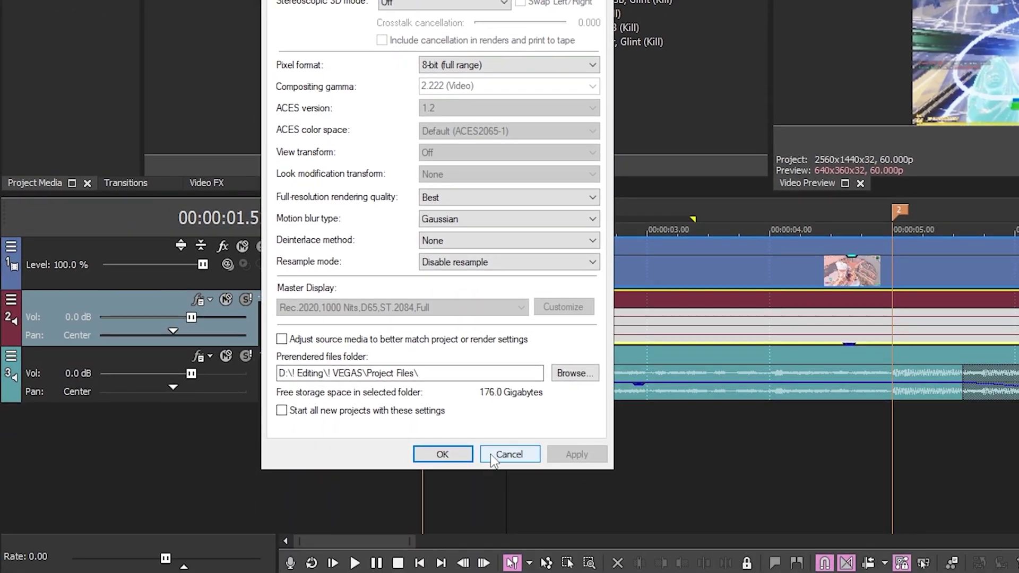
click(494, 455)
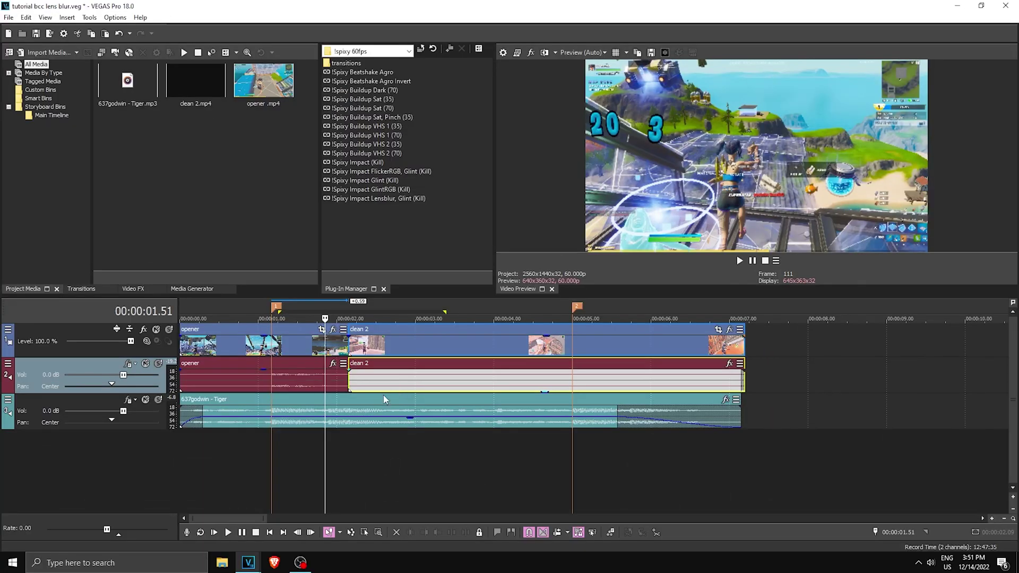
- Review the opener and clean 2 clips and play the cut between them
click(300, 406)
click(306, 350)
click(393, 345)
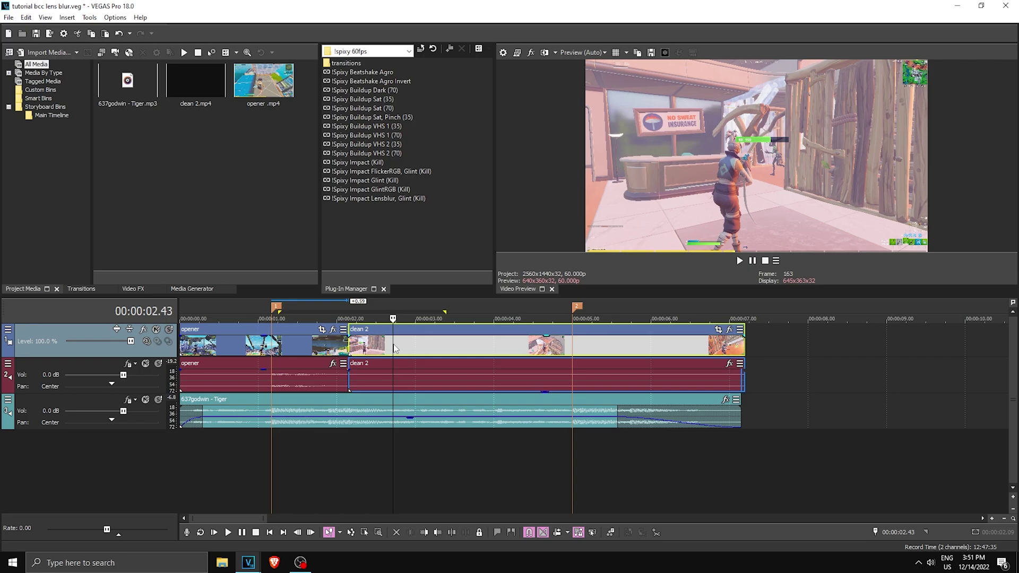
click(260, 446)
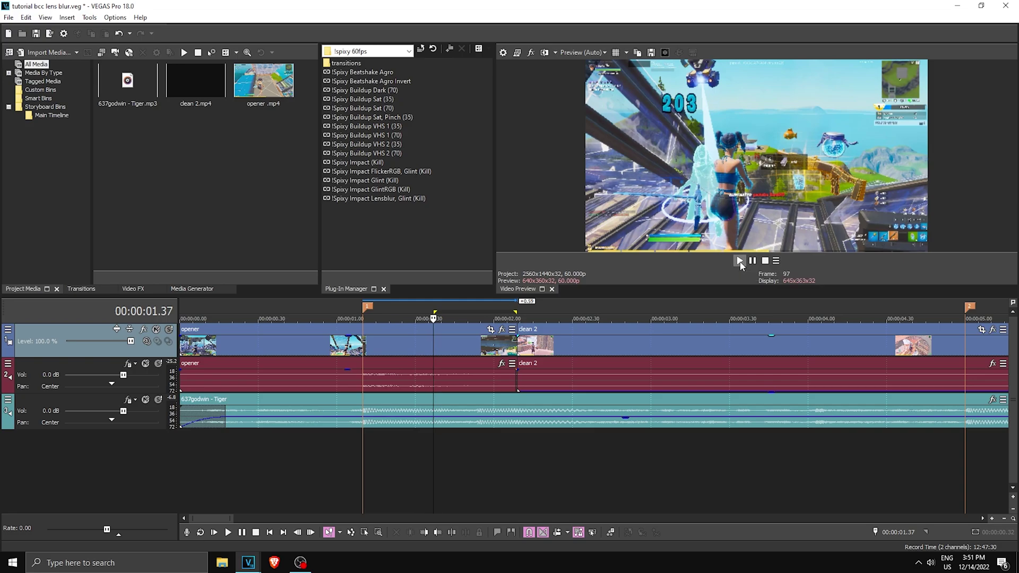
click(740, 261)
key(Return)
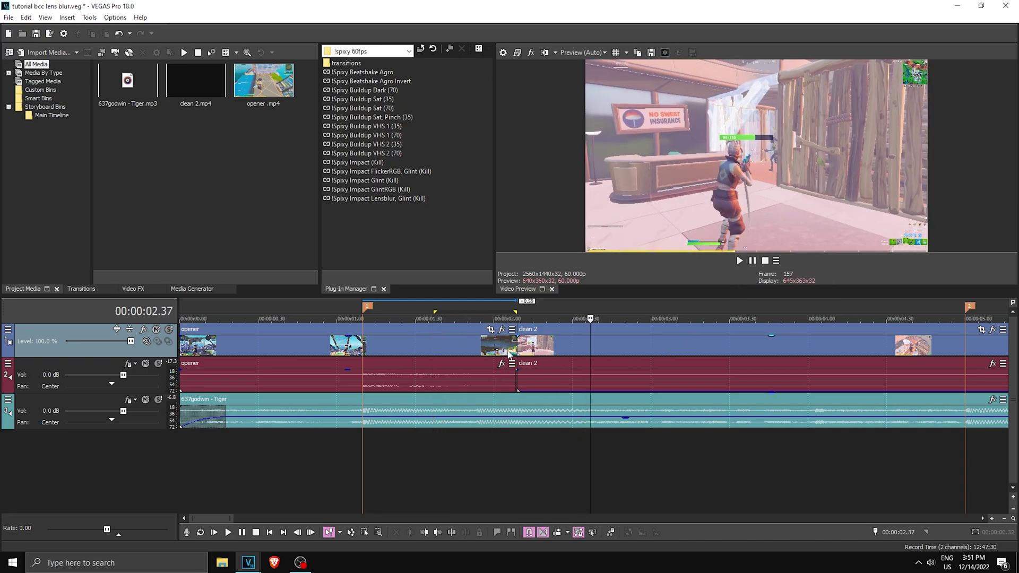
click(465, 355)
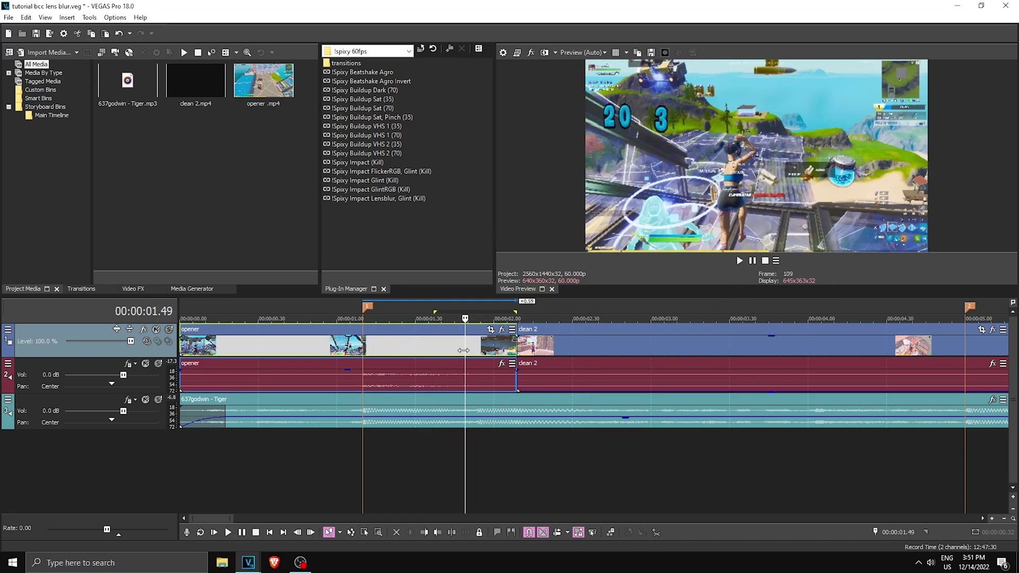
- Add a velocity envelope point just after the first marker in the opener clip and split the clip at that marker
click(364, 350)
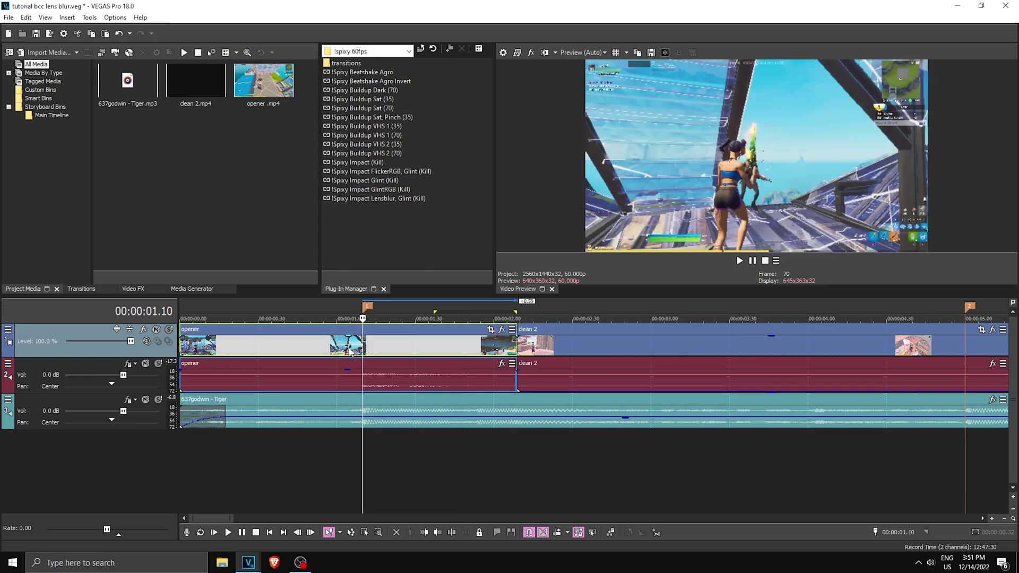
right_click(363, 348)
scroll(386, 352, up, 5)
double_click(607, 342)
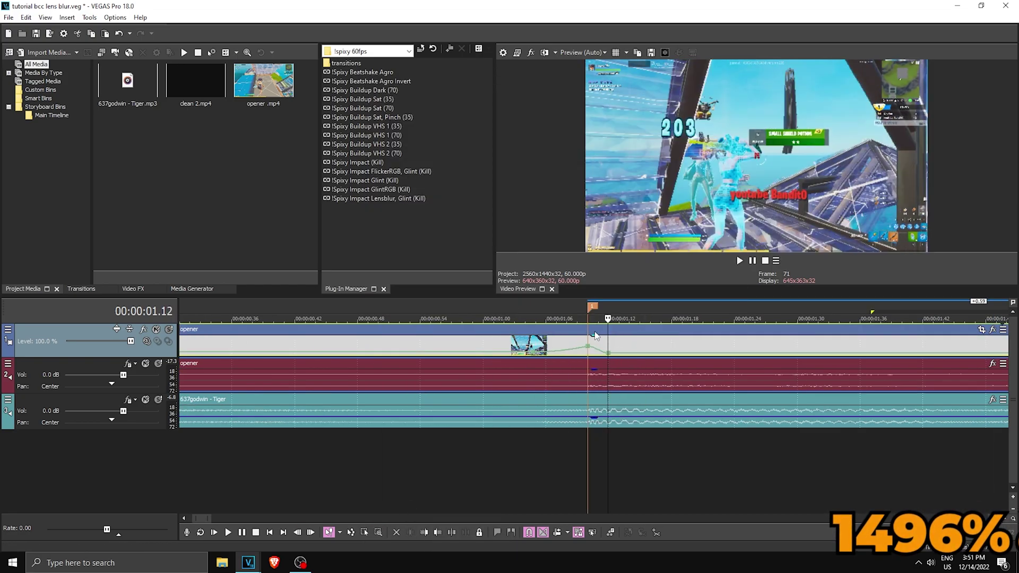
key(s)
- Apply !Spixy Impact GlintRGB (Kill) to the second opener part and !Spixy Buildup Dark (70) to the first, and preview the result
drag(371, 189, 531, 346)
drag(371, 91, 393, 346)
click(740, 262)
click(753, 262)
click(336, 9)
scroll(398, 450, down, 3)
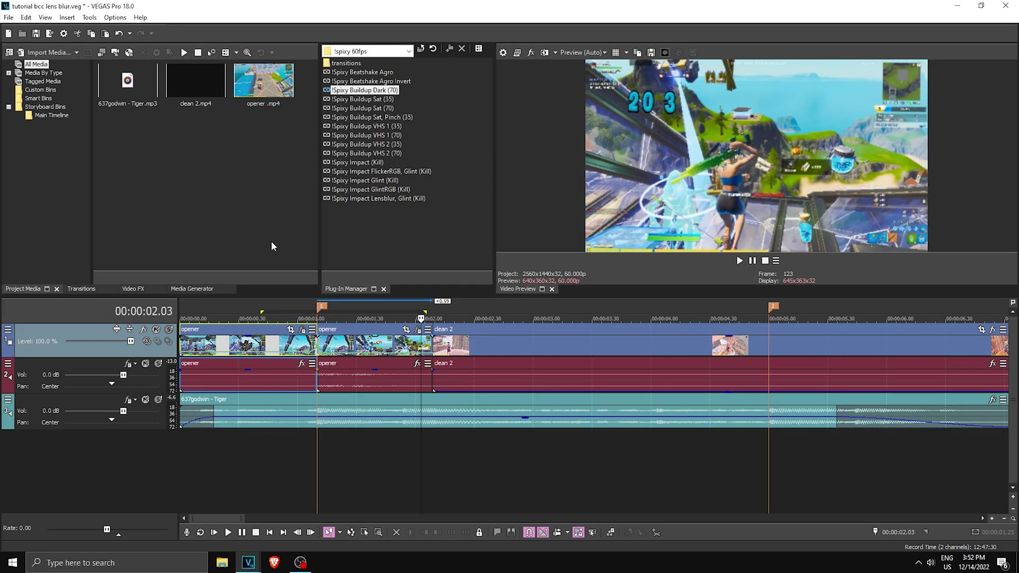
- Search the video effects for "bcc lens c" and apply BCC Lens Correction to the second opener clip
click(132, 289)
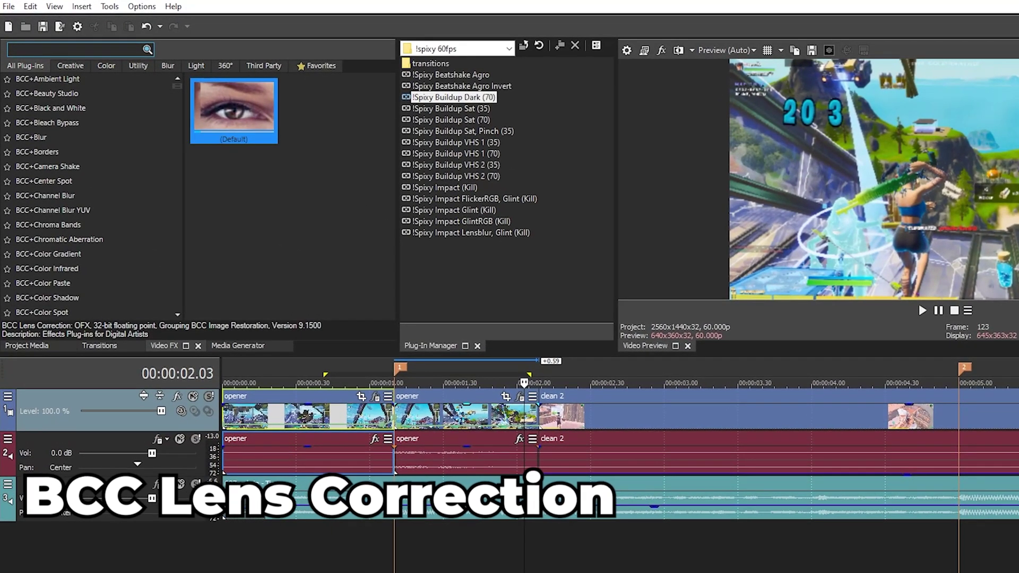
text(bcc lens c)
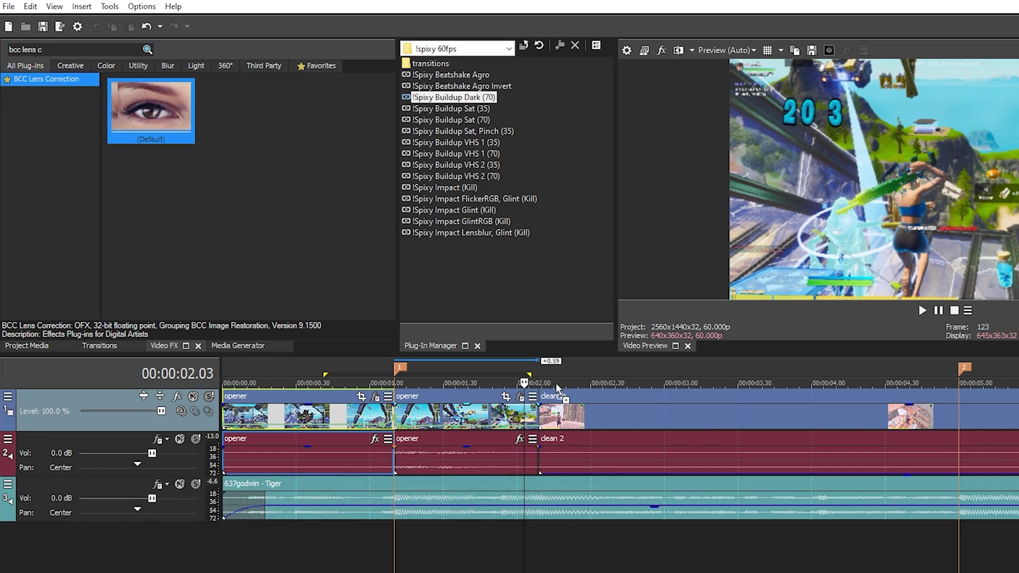
drag(557, 390, 512, 417)
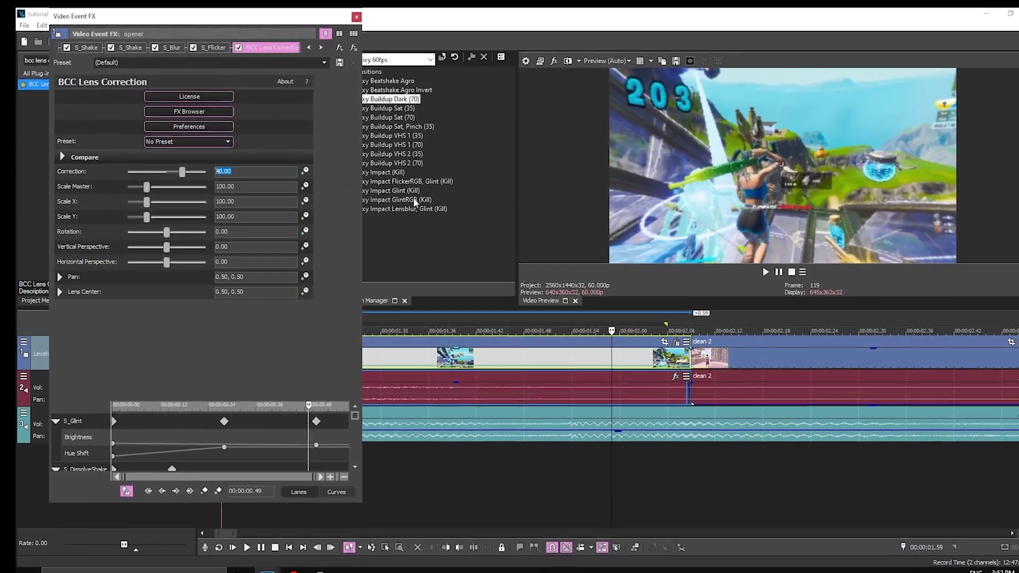
- Set the lens effect's Correction to 0 and enlarge the keyframe area to show the BCC Lens Correction lanes
text(0)
key(Return)
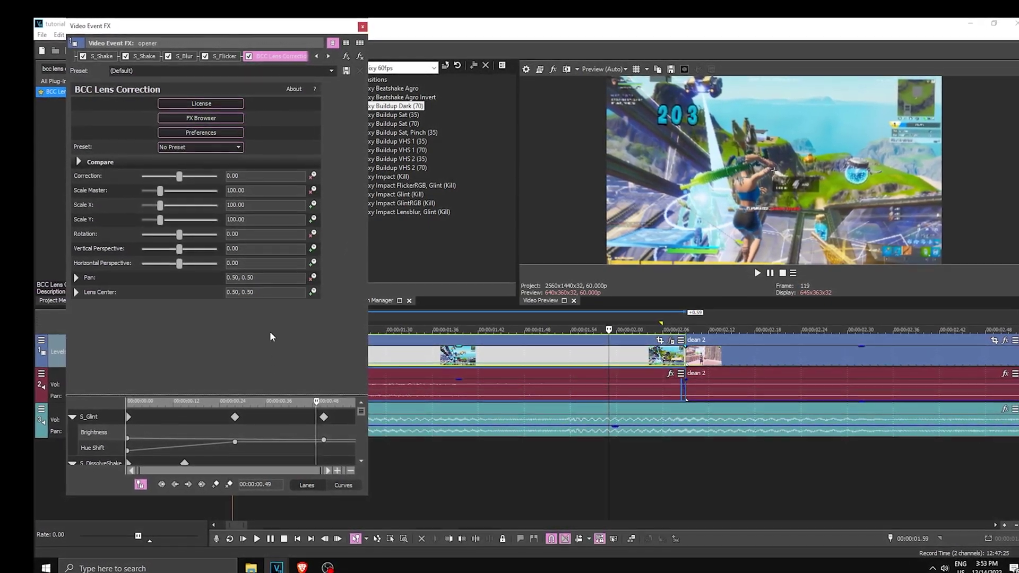
drag(272, 319, 273, 317)
drag(359, 345, 361, 473)
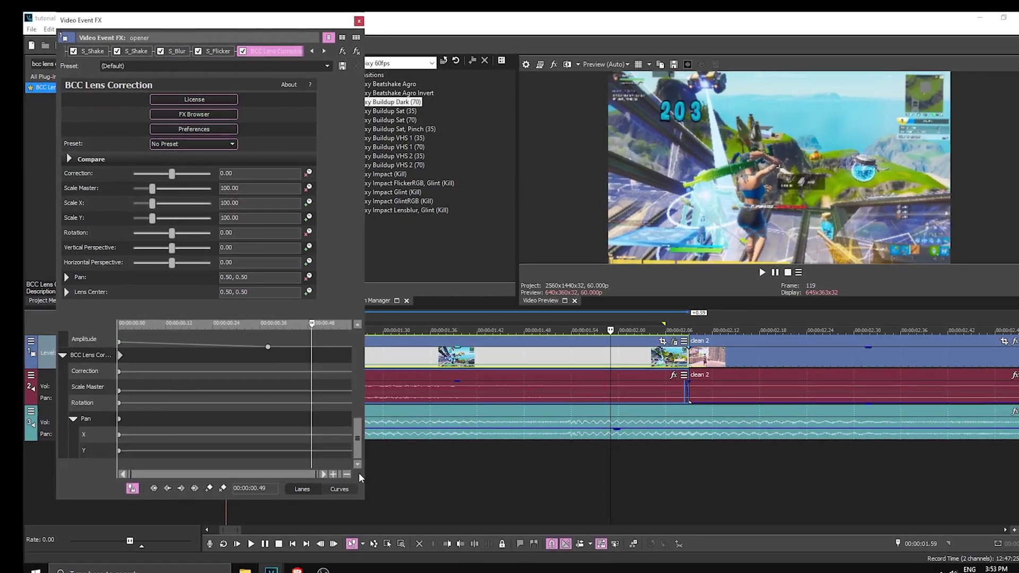
click(85, 359)
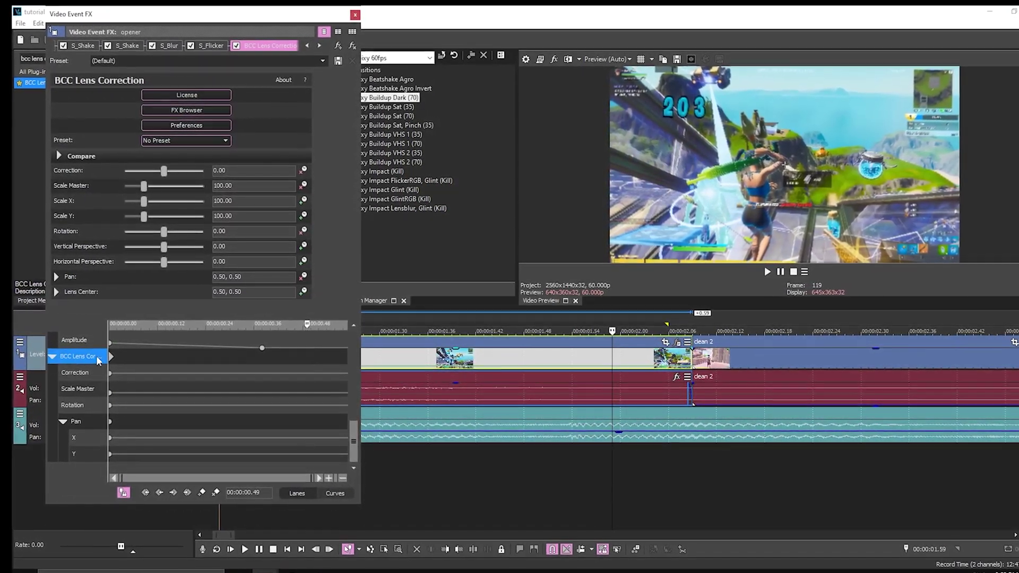
click(113, 497)
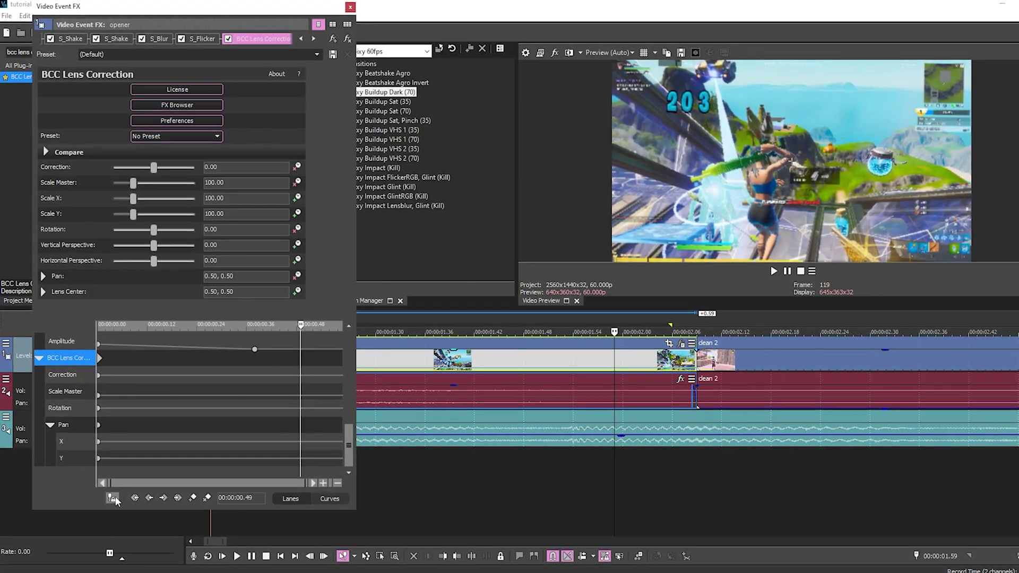
- Move the playhead to 1.44, mark that point, and add a BCC Lens Correction keyframe there
scroll(521, 493, down, 3)
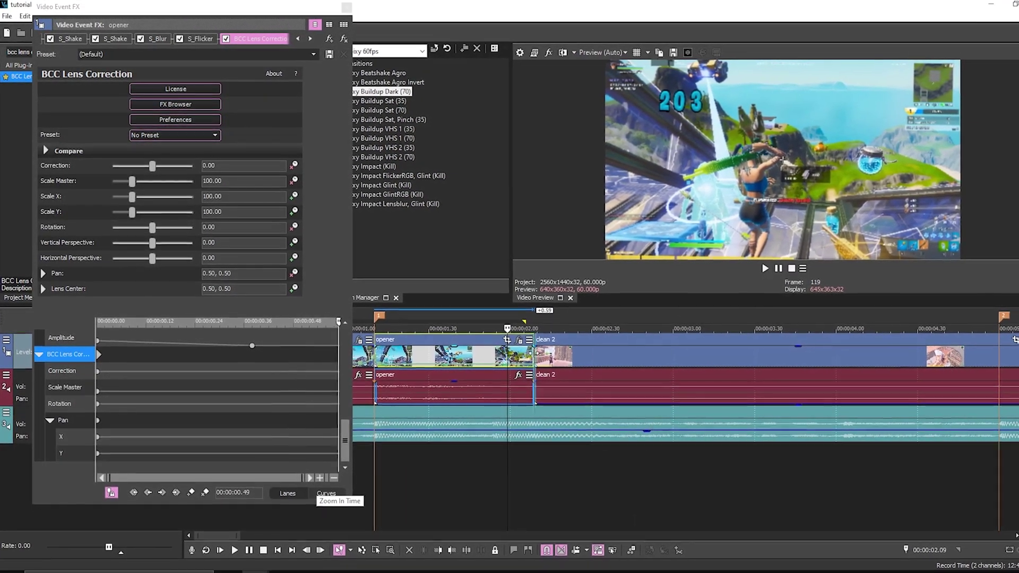
click(539, 394)
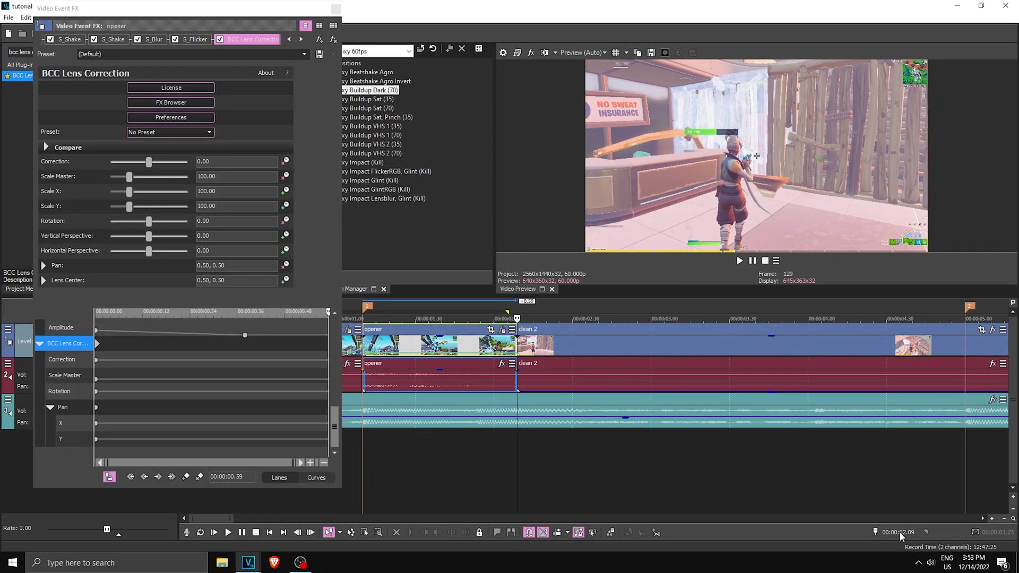
click(900, 532)
text(1.44)
key(Return)
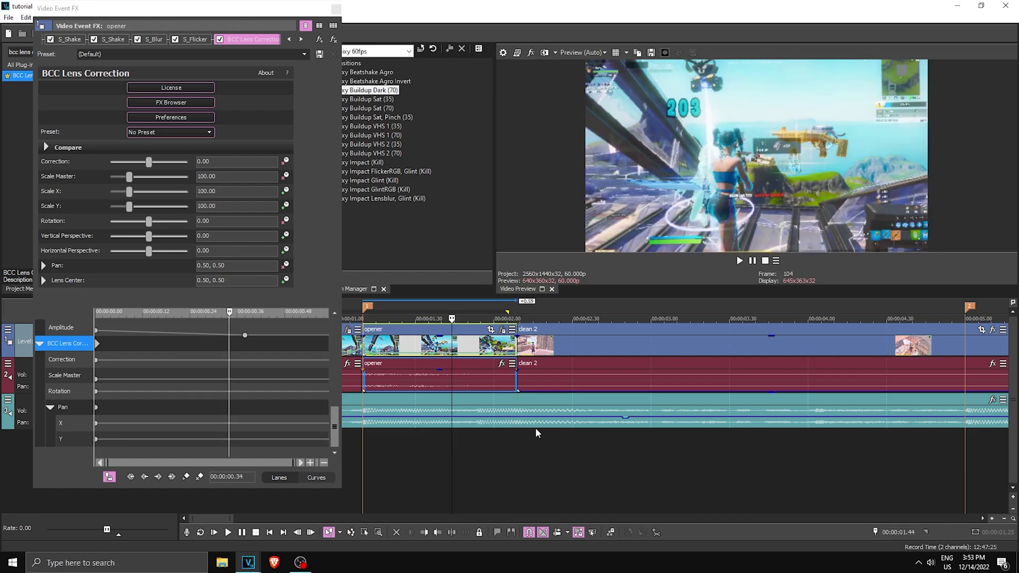
scroll(536, 433, up, 2)
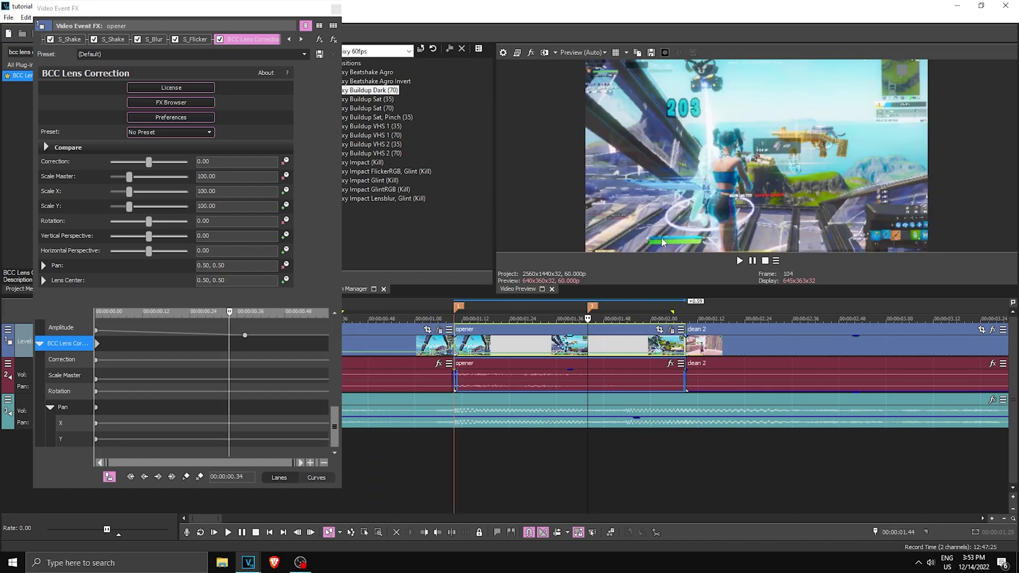
click(61, 347)
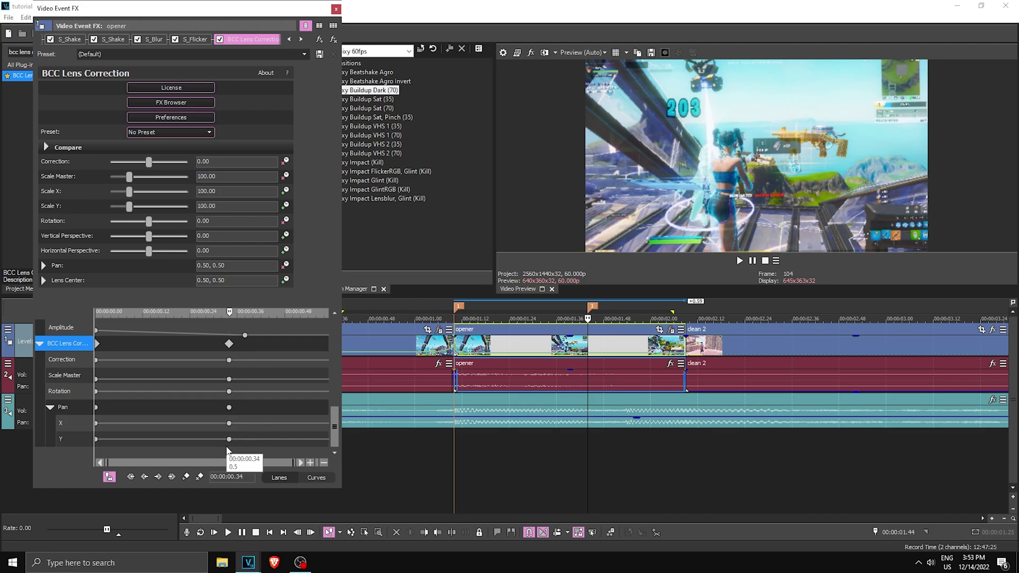
- At the second opener clip's last frame, set Correction to 100, Scale Master to 60 and Rotation to -12
click(684, 348)
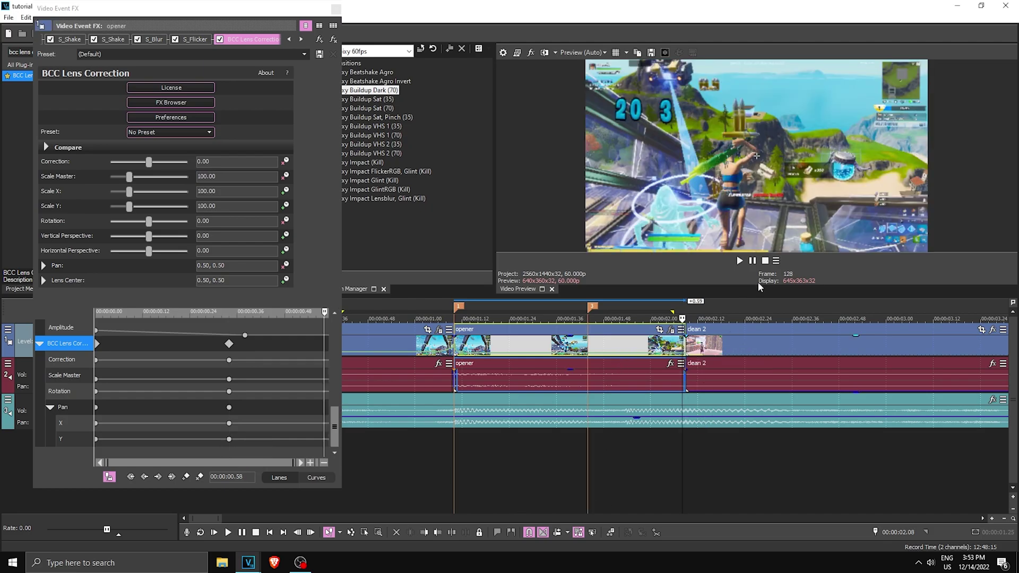
drag(150, 162, 232, 162)
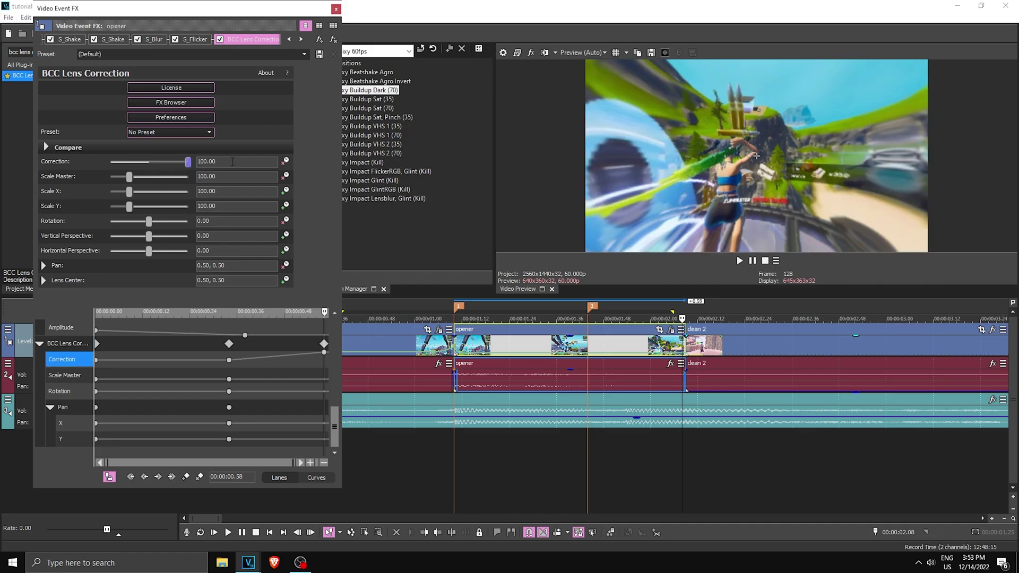
click(210, 177)
text(60)
key(Return)
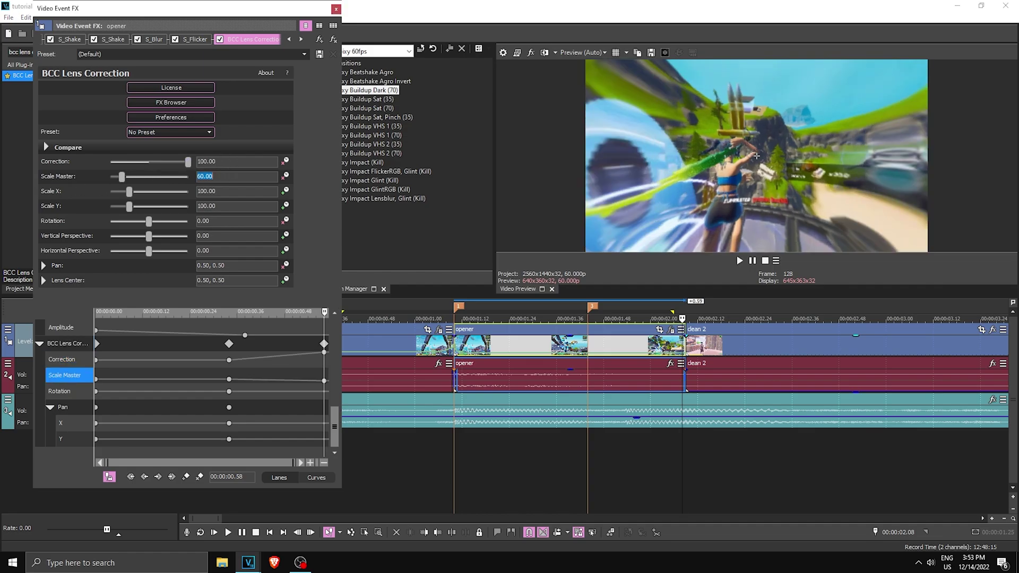
click(219, 221)
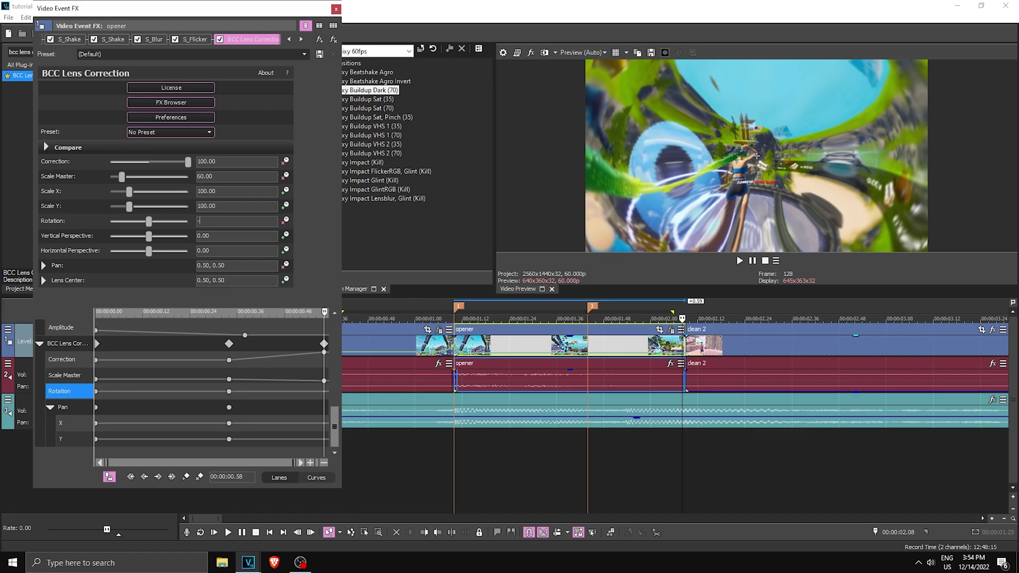
key(Return)
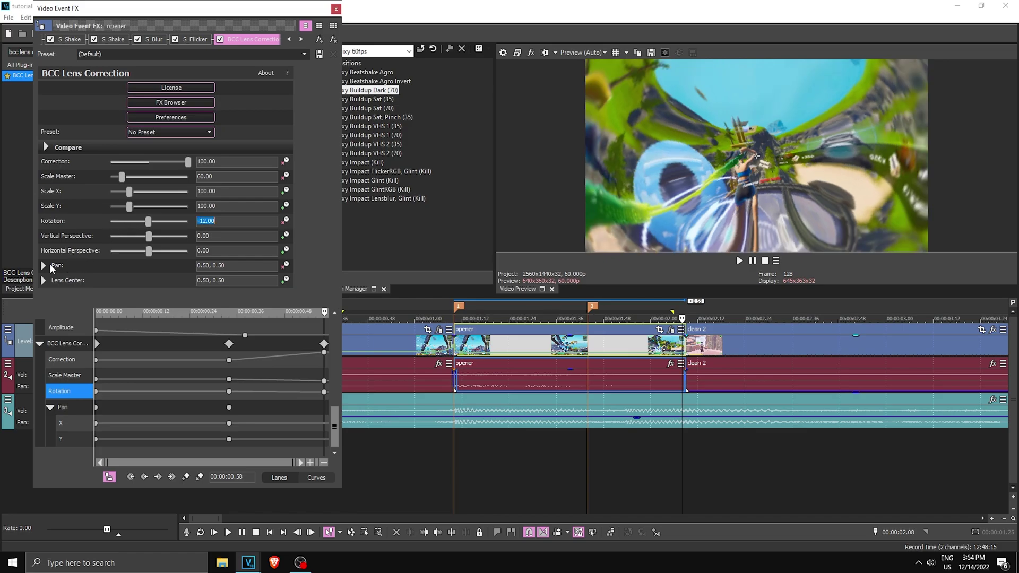
- Move the Lens Center to about 0.50, 0.89 and the Pan to about 0.49, 0.74 at the clip's last frame
click(44, 266)
scroll(46, 290, down, 1)
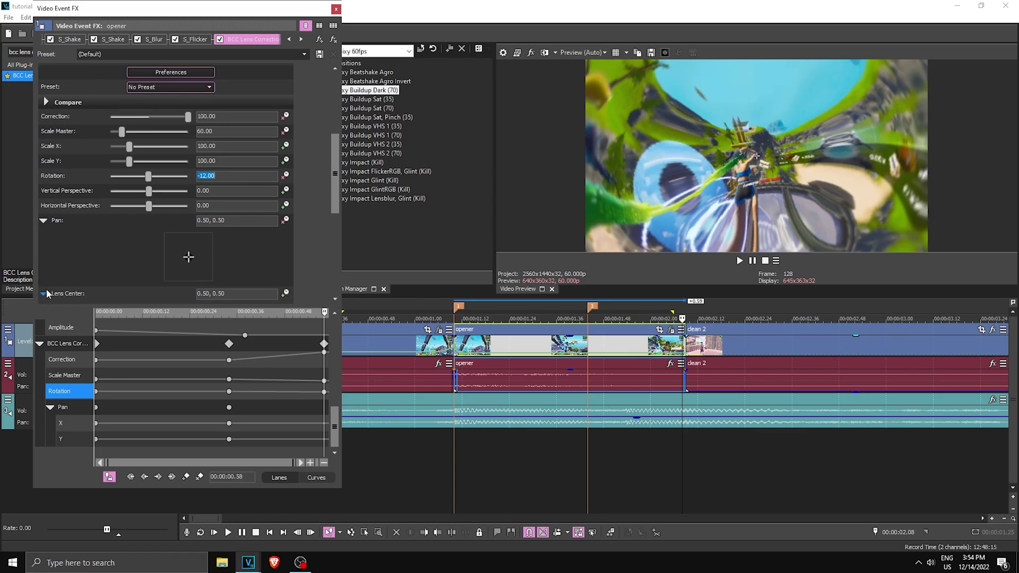
click(44, 293)
scroll(53, 286, down, 2)
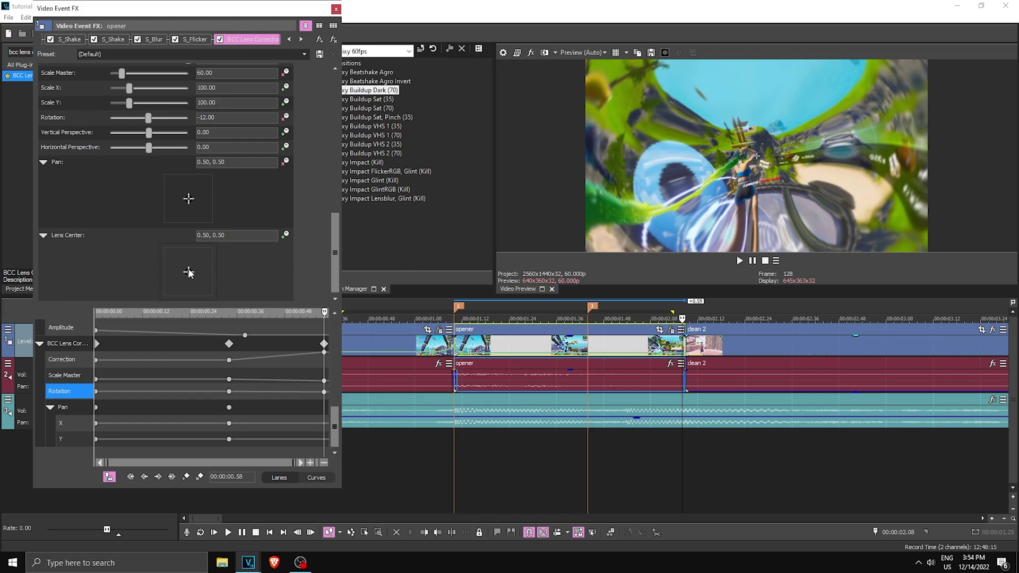
drag(189, 273, 189, 257)
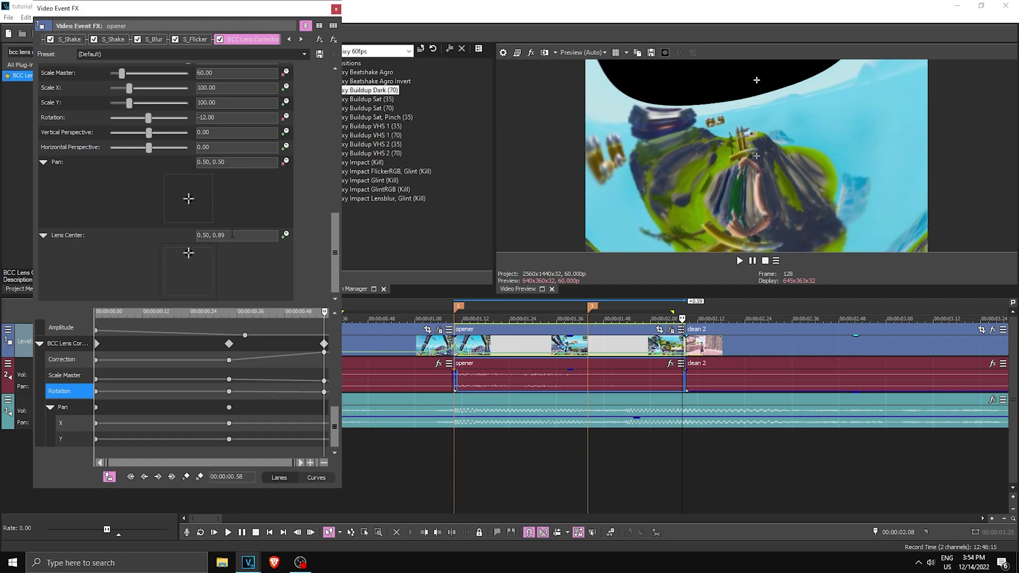
drag(189, 202, 189, 190)
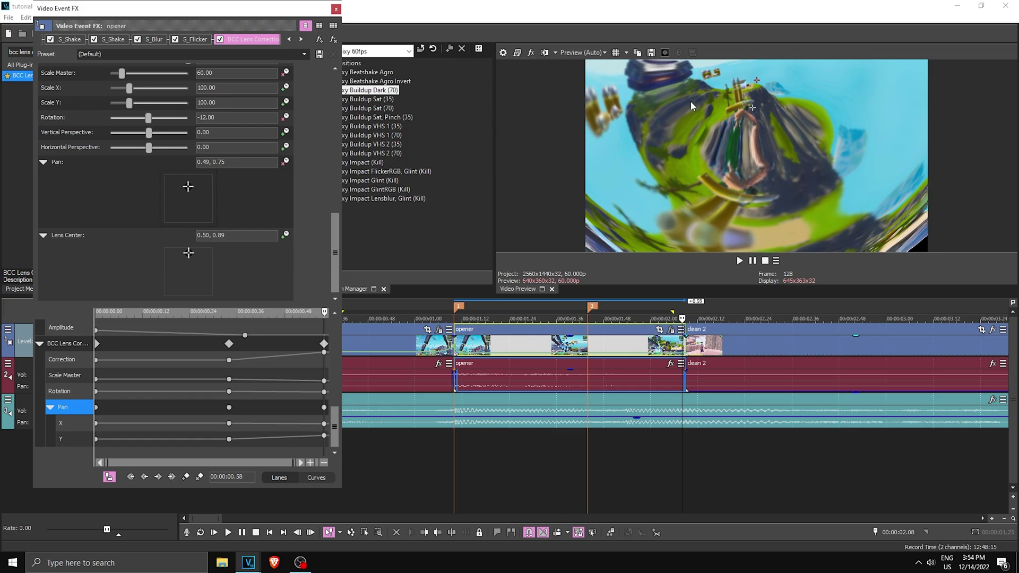
drag(751, 106, 751, 109)
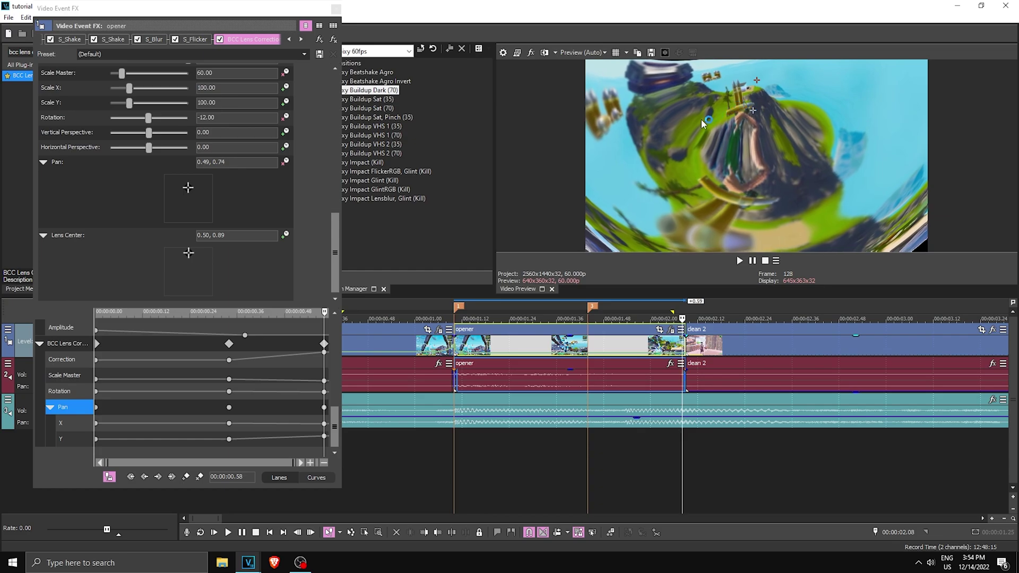
- Give the Correction, Scale Master, Rotation and Pan keyframes at 00:00:00.34 a curve type that starts slowly
click(229, 360)
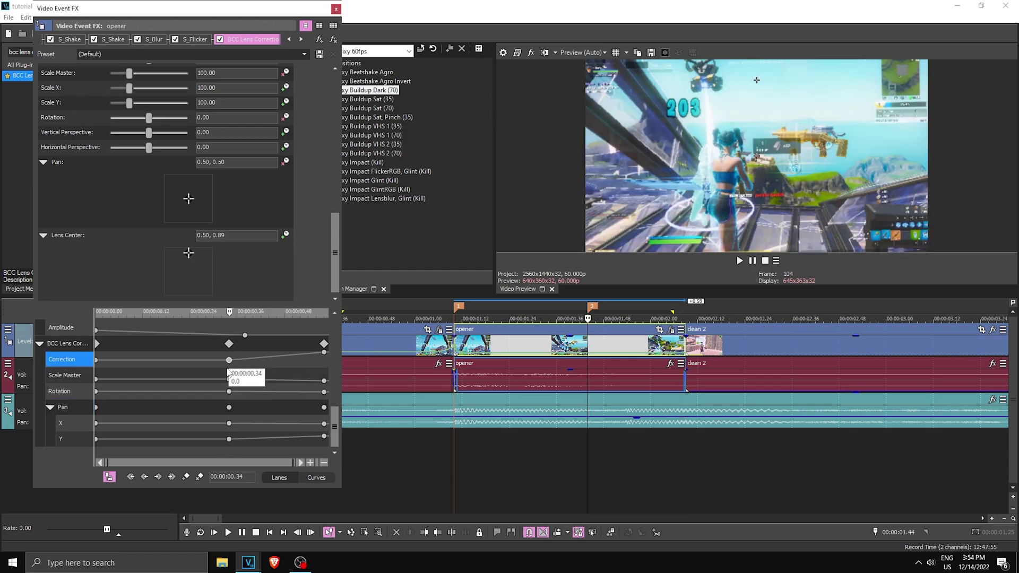
ctrl+click(229, 380)
ctrl+click(228, 392)
ctrl+click(229, 407)
ctrl+click(229, 423)
ctrl+click(229, 440)
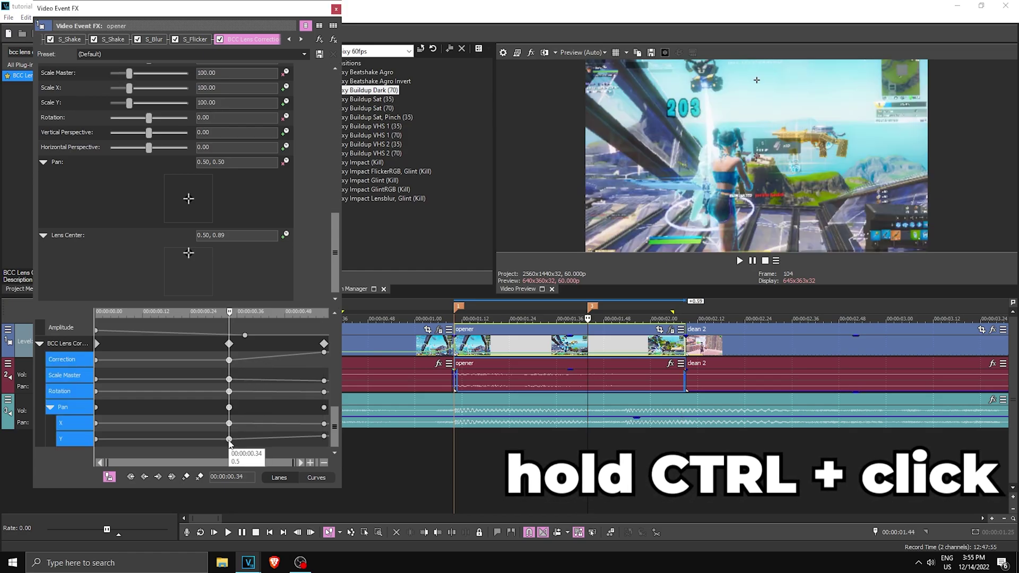
right_click(229, 423)
click(255, 364)
drag(243, 355, 344, 359)
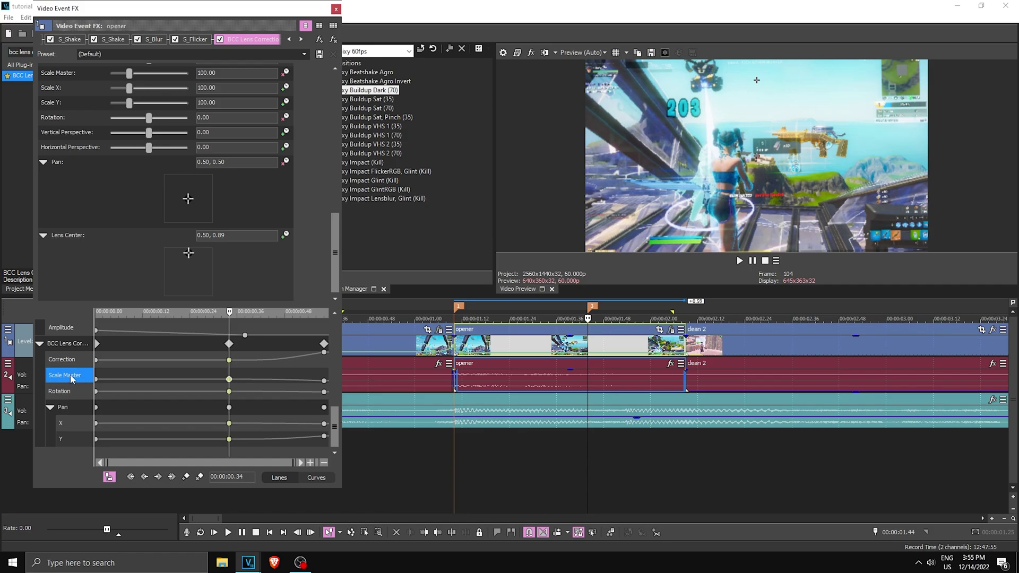
- Shift the opener's 00:00:00.34 Scale Master keyframe toward the cut and move the last BCC Lens Correction keyframes to the clip's very end
click(229, 381)
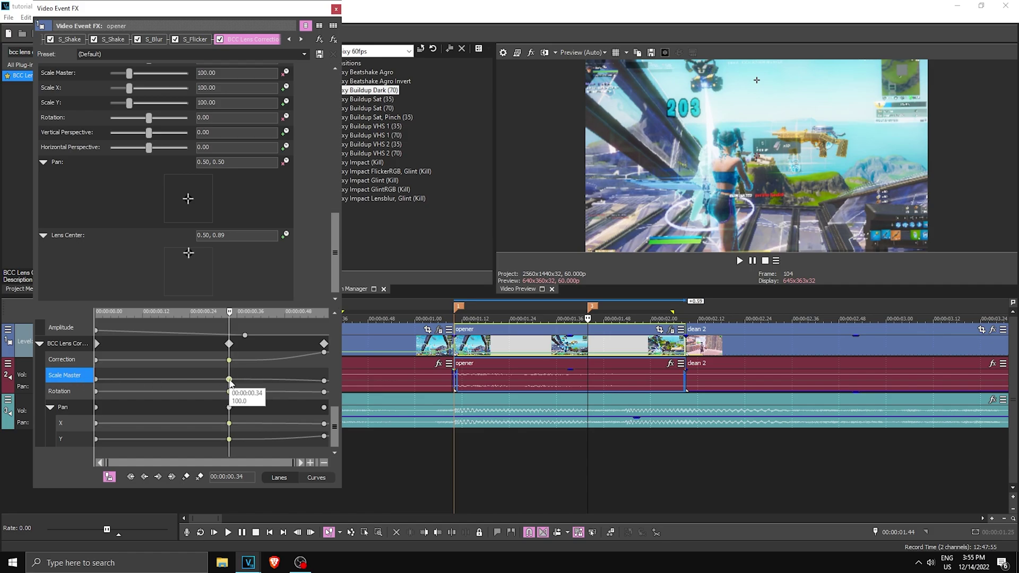
drag(230, 380, 269, 375)
drag(325, 345, 390, 353)
drag(533, 476, 727, 476)
click(702, 477)
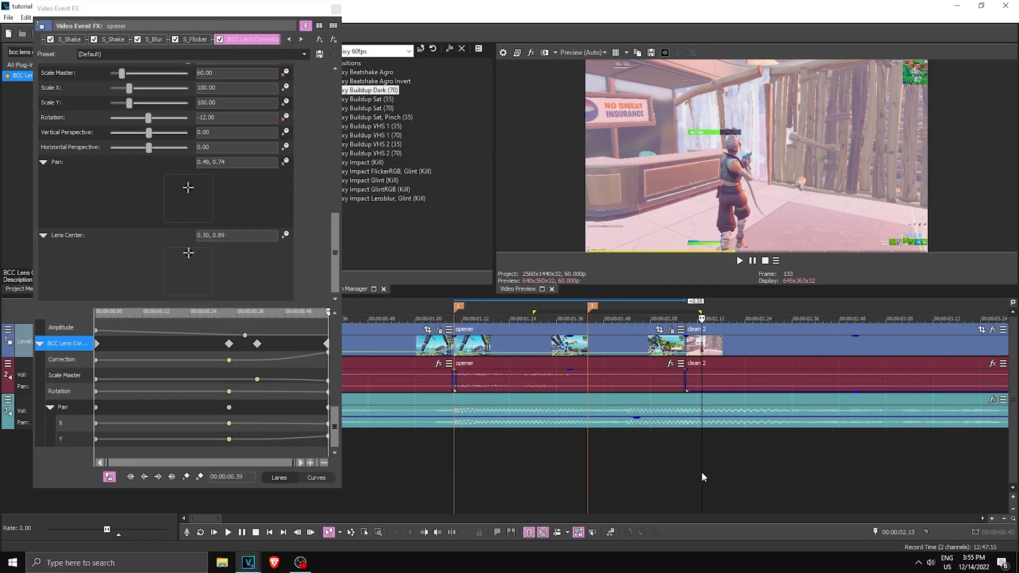
click(336, 10)
scroll(681, 399, down, 2)
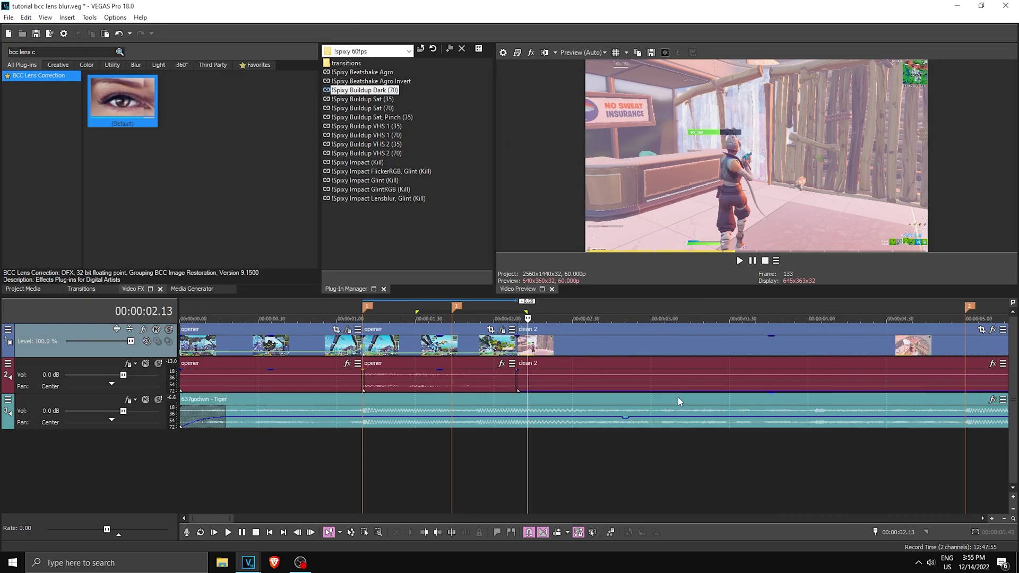
- Apply BCC Lens Correction to the clean 2 clip with Correction 100, Scale Master 60 and Rotation 12
drag(537, 345, 539, 345)
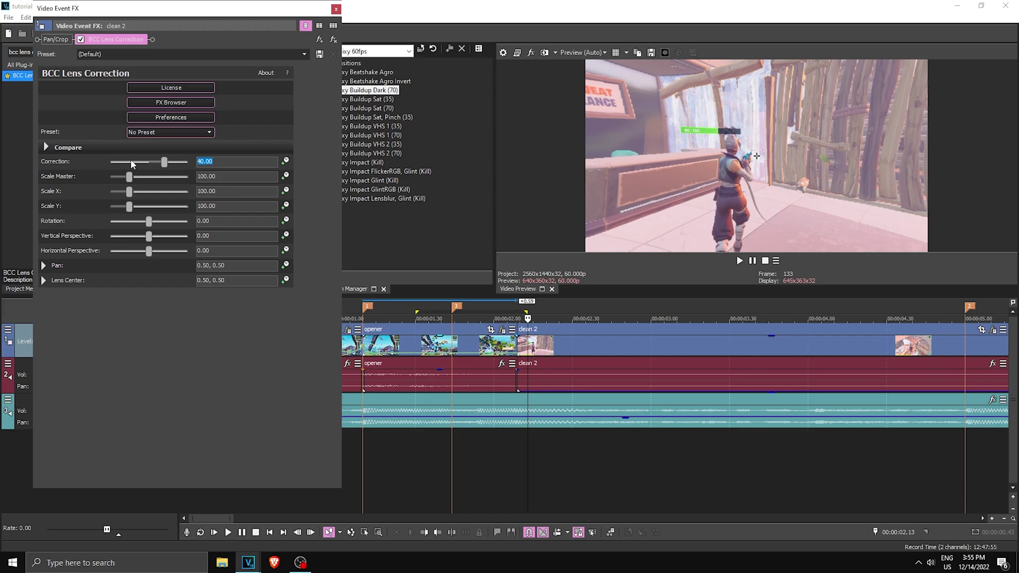
text(100)
key(Return)
text(6)
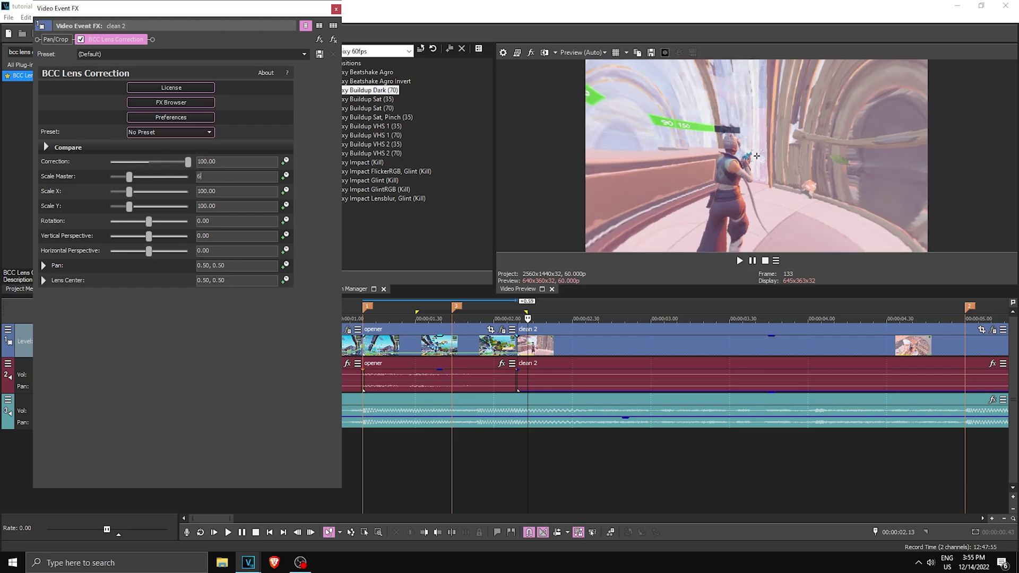
text(0)
key(Return)
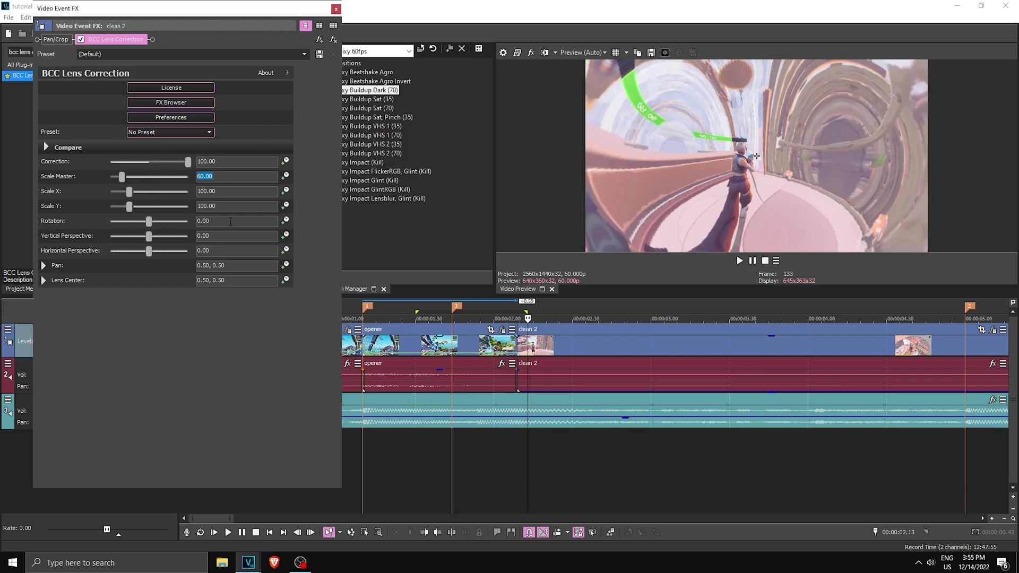
key(Return)
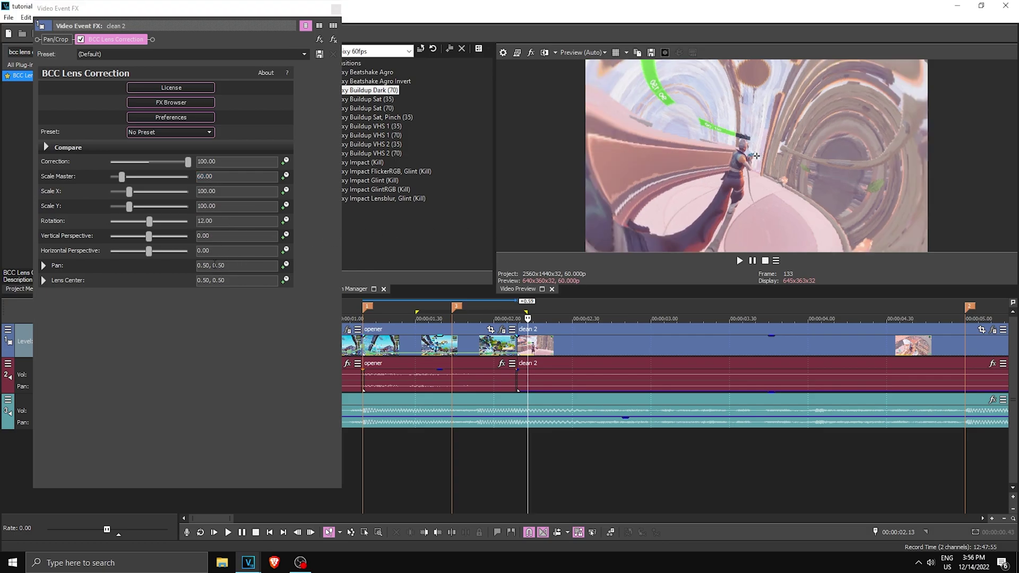
- Move clean 2's Pan to about 0.48, 0.75 and its Lens Center to about 0.50, 0.90
click(44, 266)
click(44, 339)
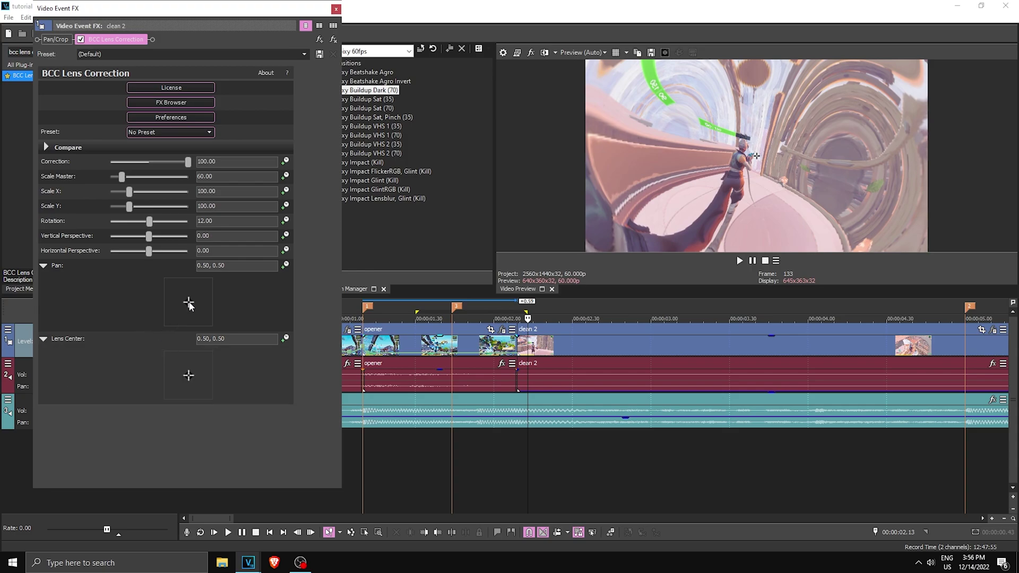
drag(189, 302, 189, 289)
drag(189, 376, 189, 355)
drag(192, 290, 189, 293)
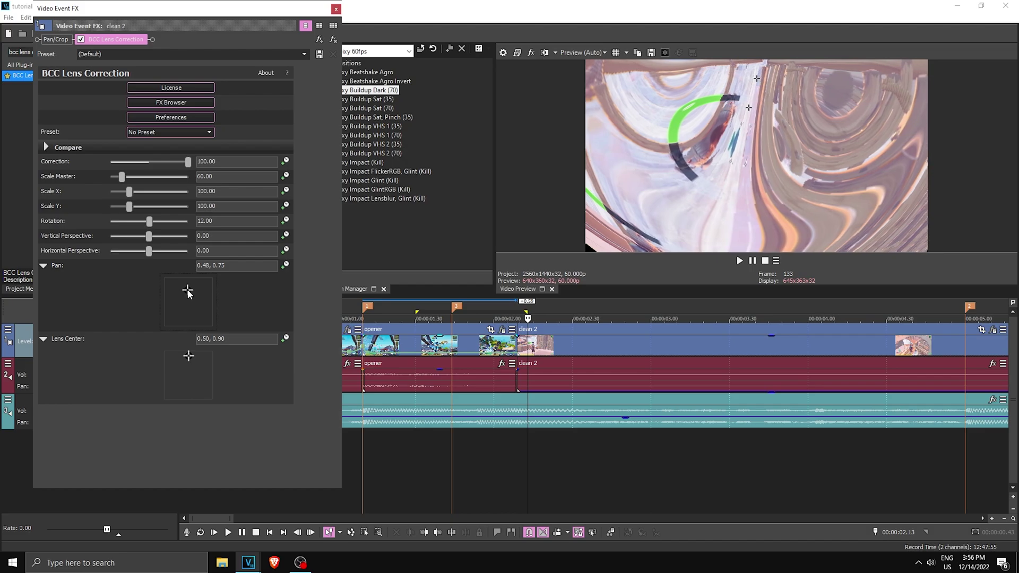
- Enable keyframe animation for clean 2's Correction, Scale Master, Rotation and Pan
click(285, 162)
click(285, 176)
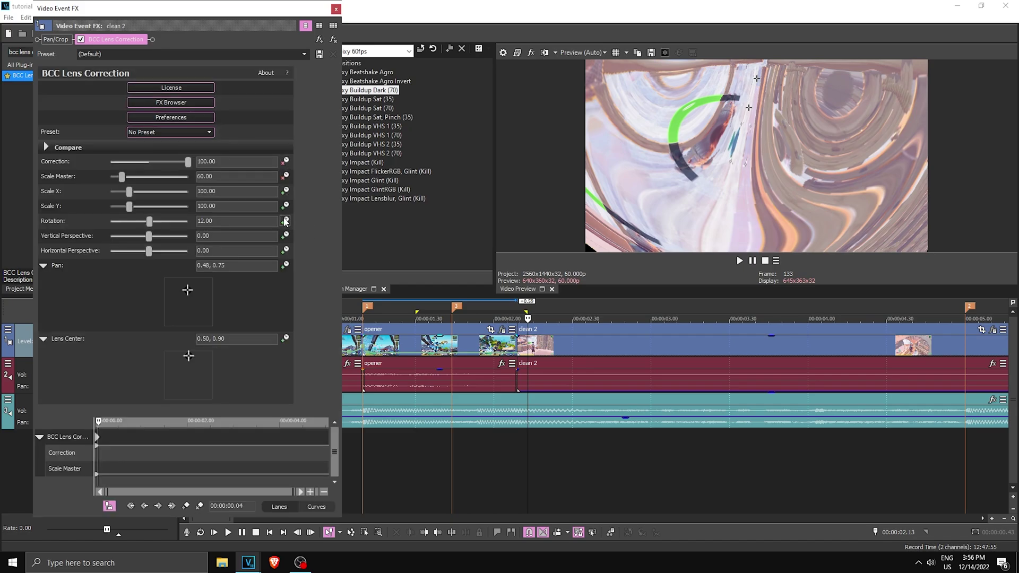
click(286, 221)
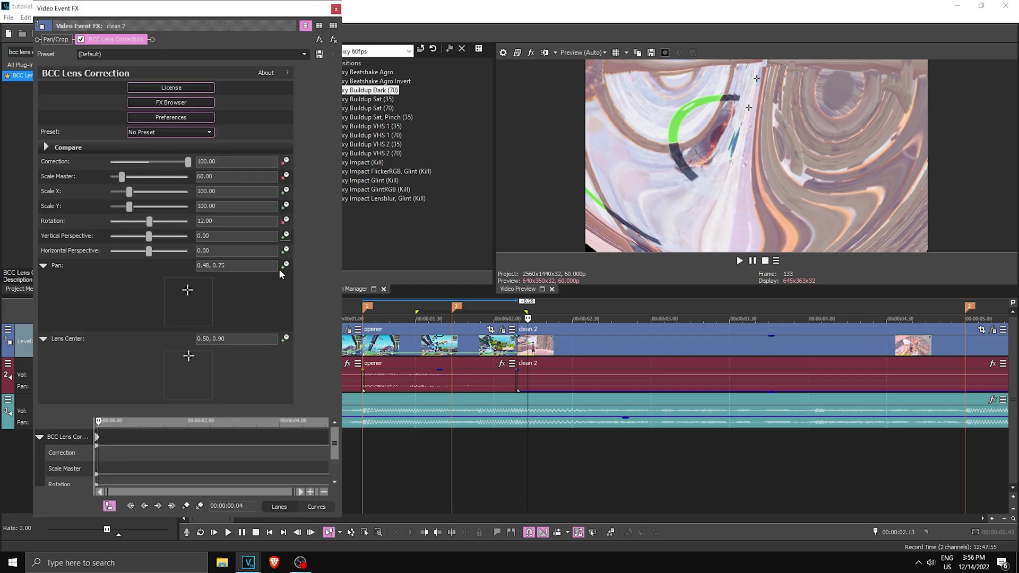
- Move the playhead 25 frames past the start of clean 2, to 00:00:02.34, and add a marker there
click(517, 339)
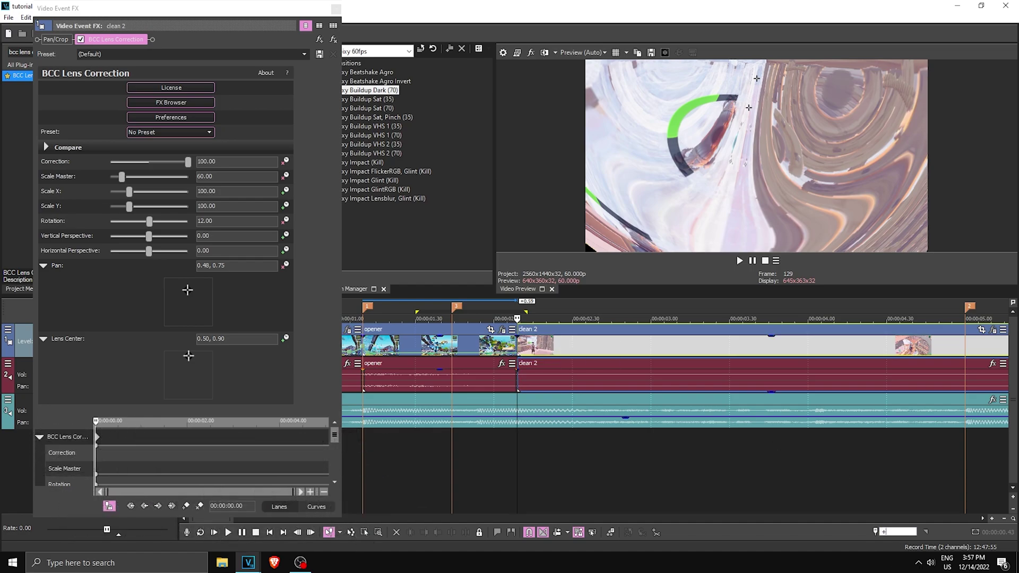
key(Return)
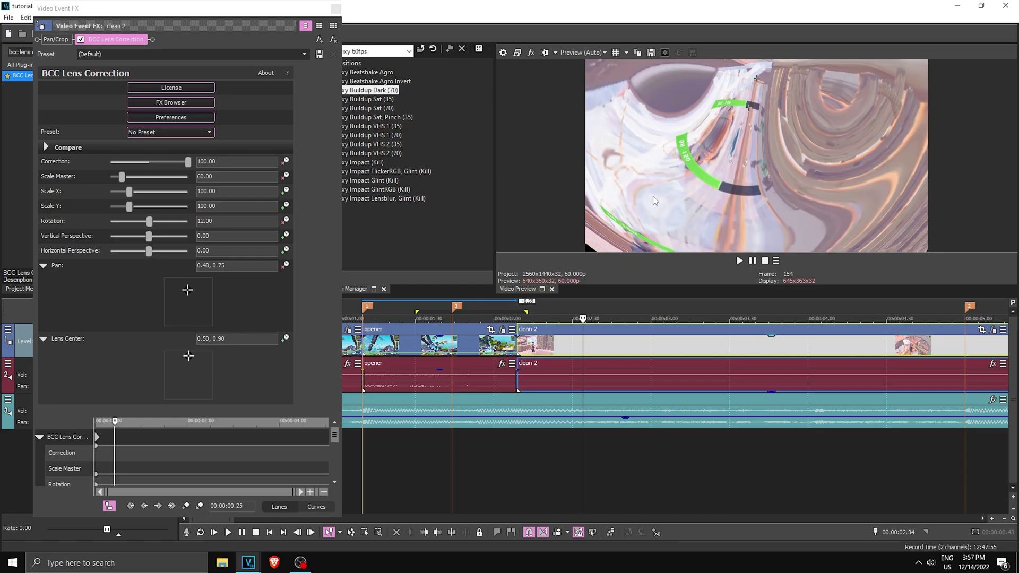
key(m)
- At 00:00:02.34, set clean 2's Correction to 0, Scale Master to 100, Rotation to 0 and Pan to 0.50, 0.50
click(230, 159)
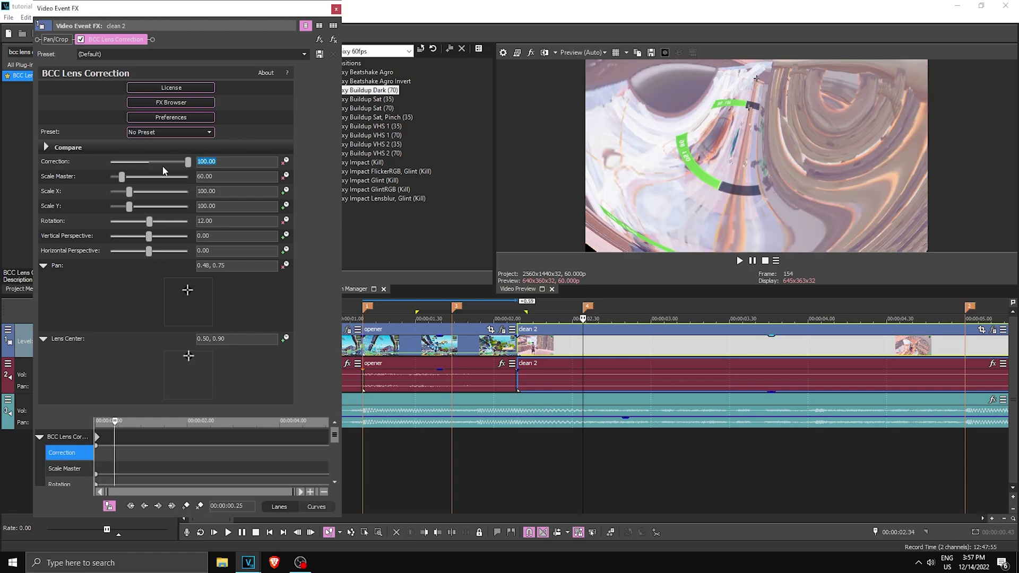
text(0)
key(Tab)
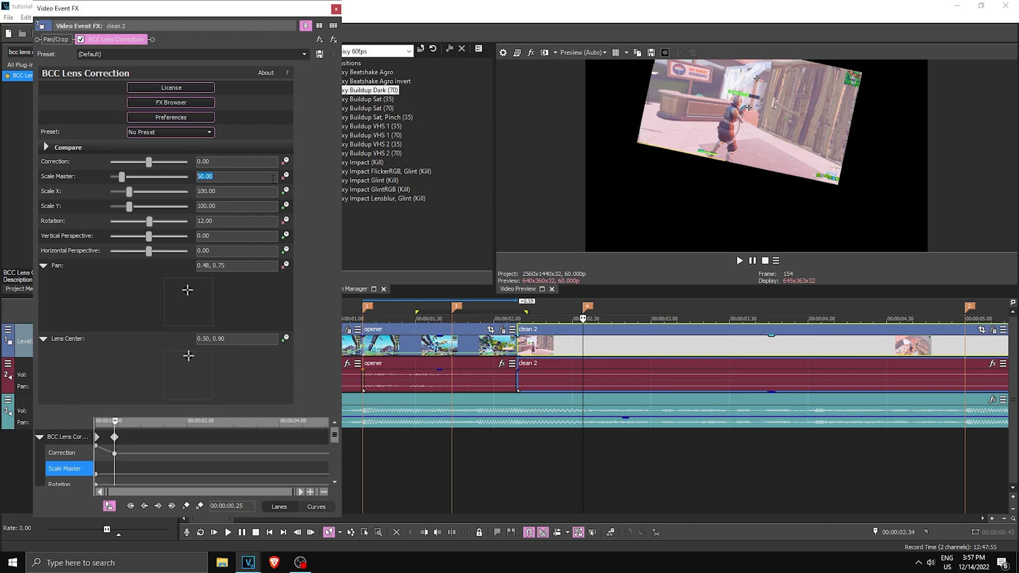
text(100)
key(Return)
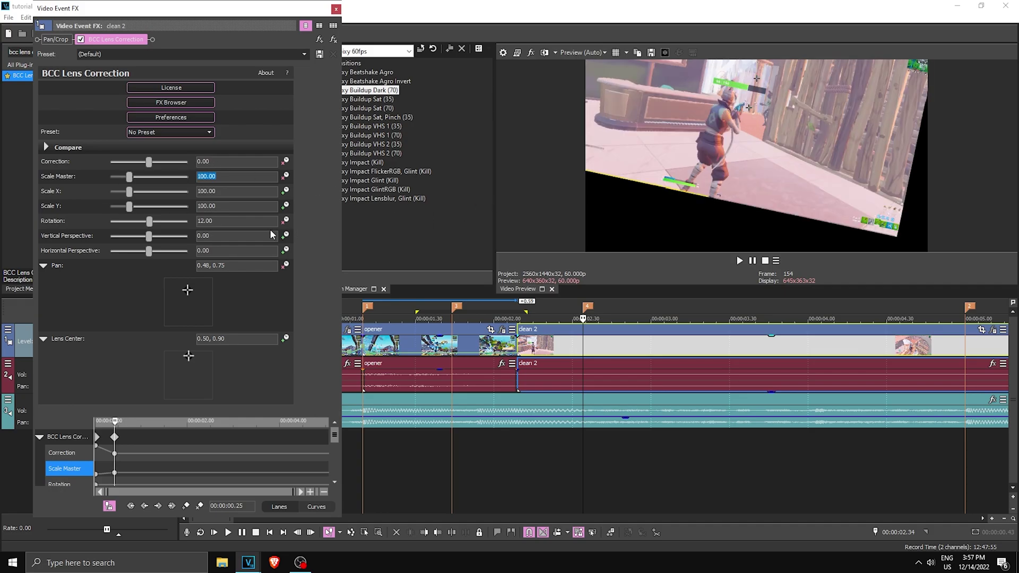
key(Tab)
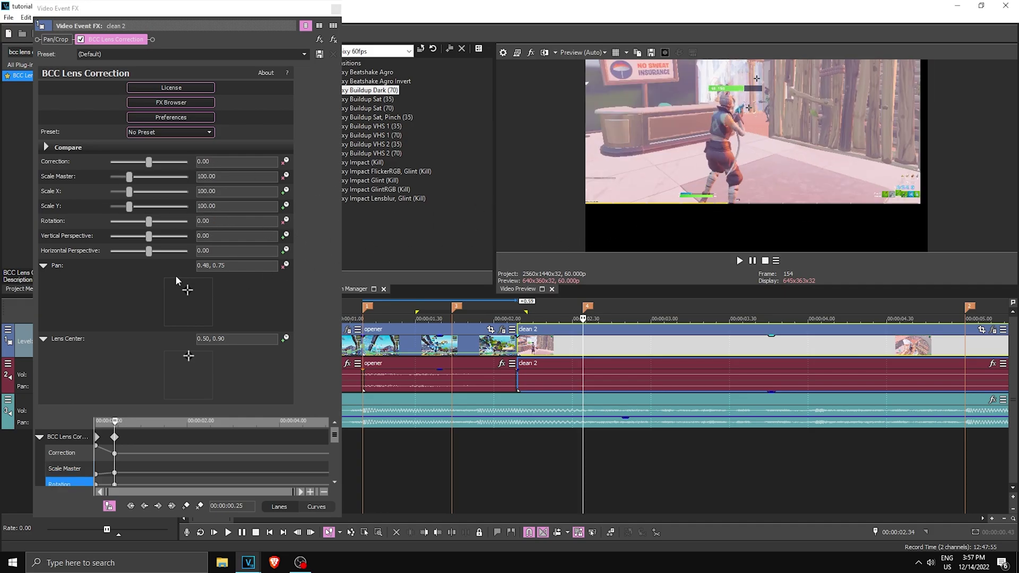
drag(234, 266, 103, 270)
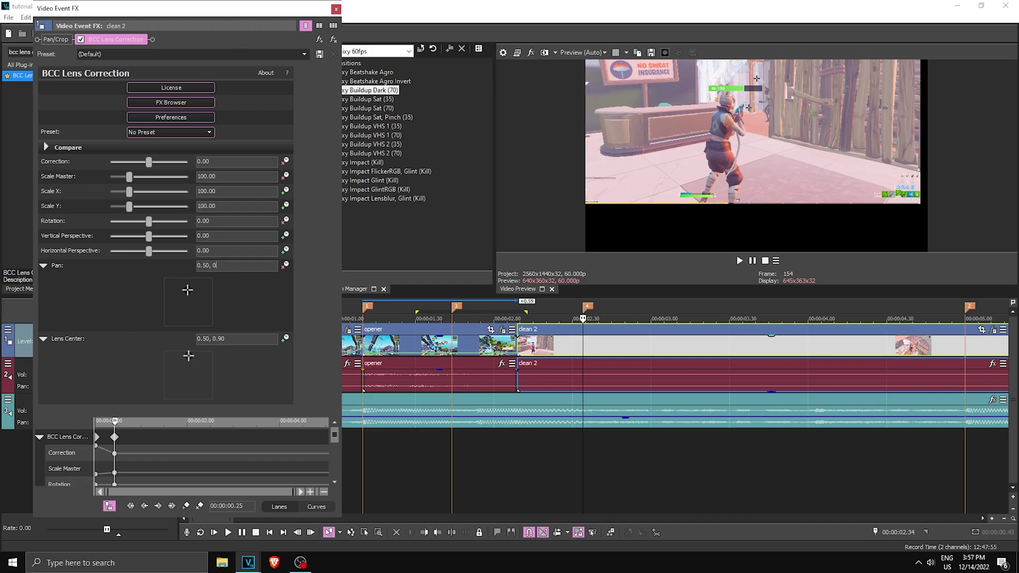
key(Return)
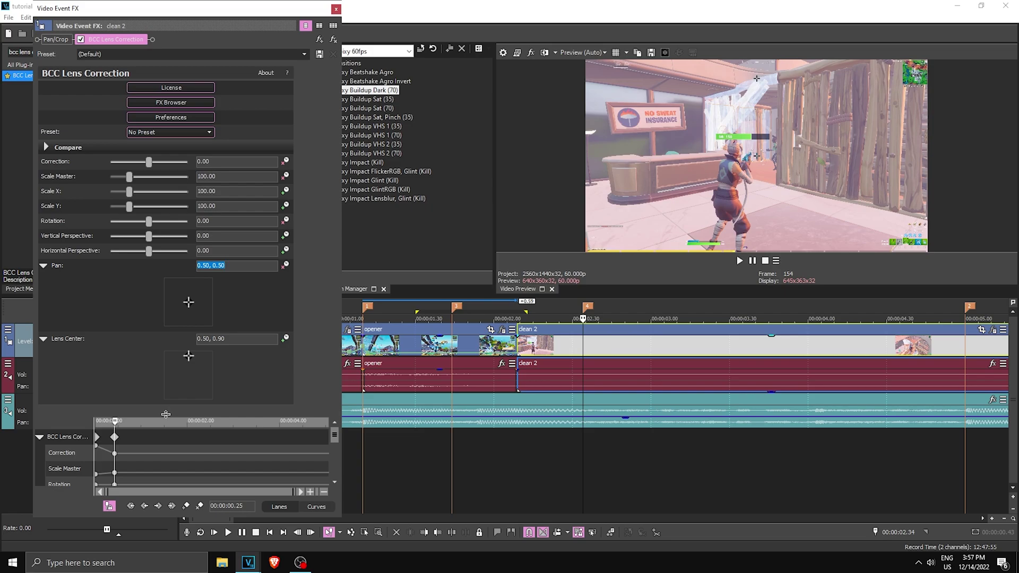
- Give clean 2's first Correction, Scale Master, Rotation and Pan keyframes, including Pan X and Y, the Fast Fade curve
drag(166, 414, 158, 287)
scroll(108, 402, up, 4)
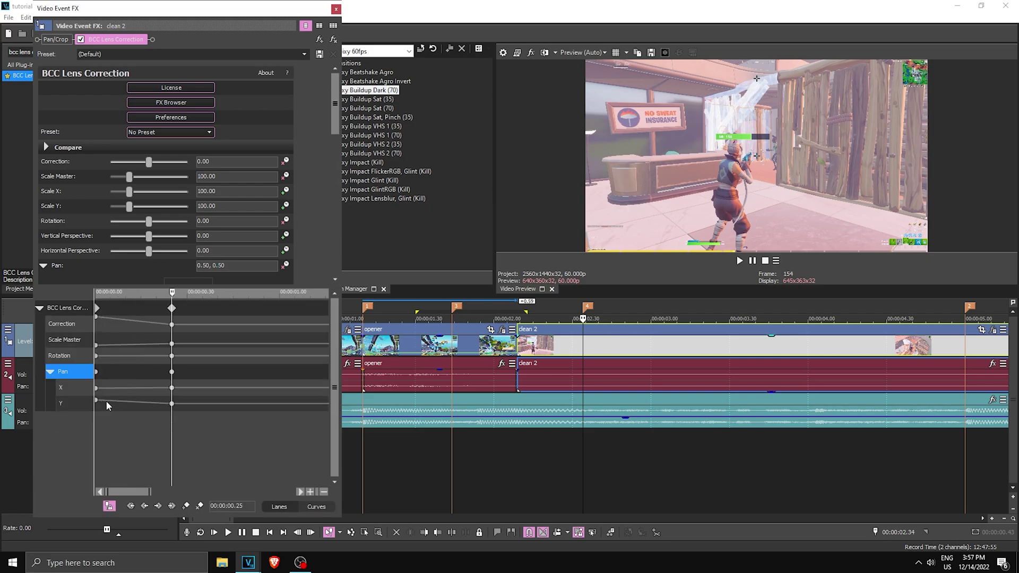
click(97, 318)
ctrl+click(97, 346)
ctrl+click(97, 356)
ctrl+click(97, 372)
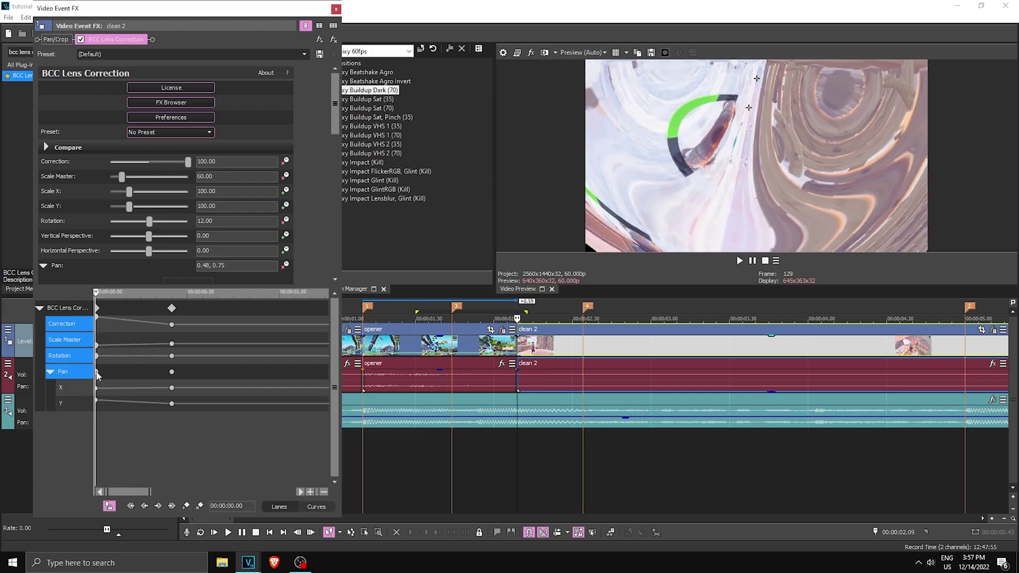
ctrl+click(97, 388)
ctrl+click(96, 400)
right_click(100, 390)
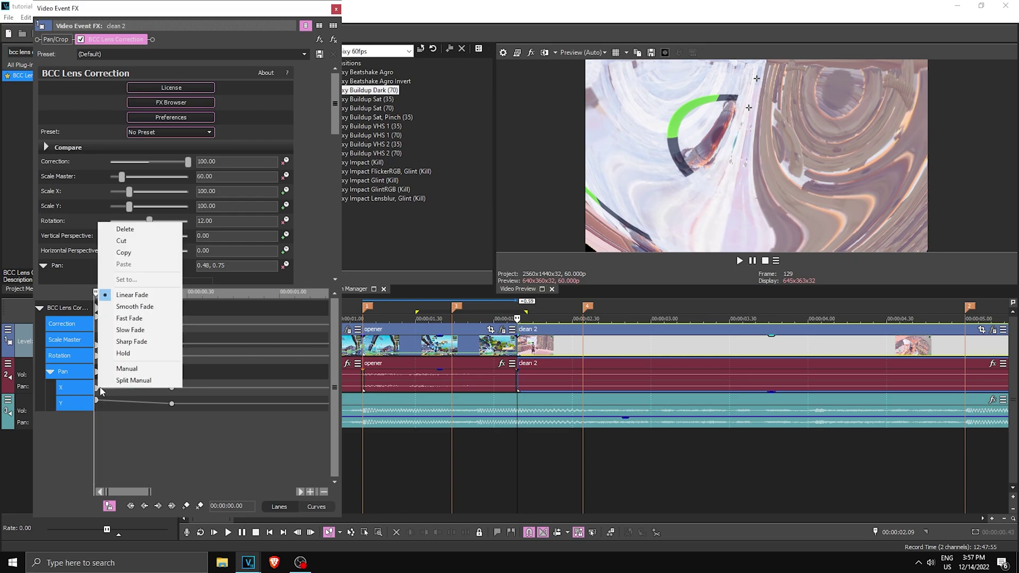
click(138, 316)
- Move clean 2's second Scale Master keyframe a few frames ahead of the other 00:00:00.25 keyframes and scrub through the result
drag(104, 420, 128, 427)
click(116, 340)
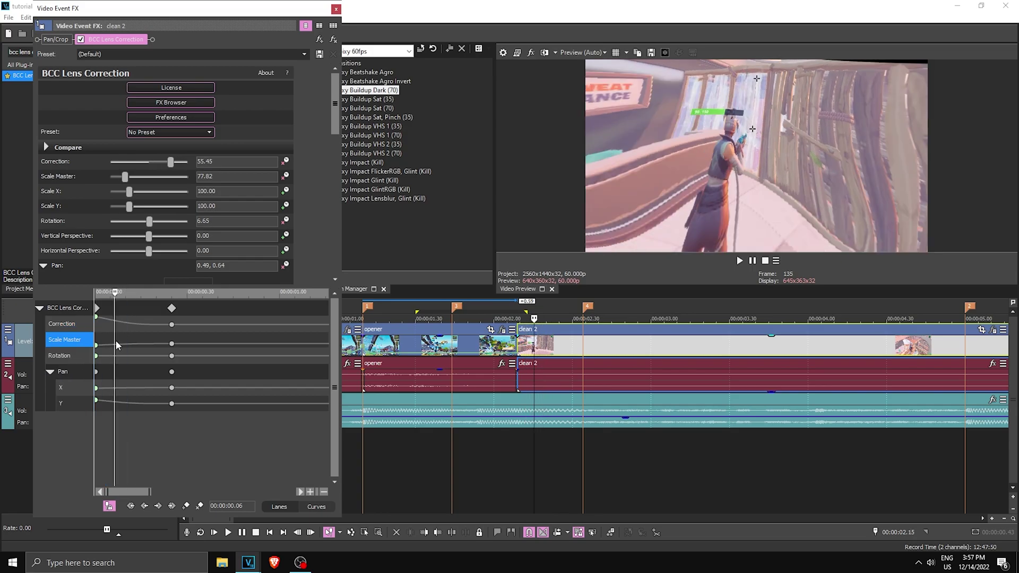
mouse_move(170, 344)
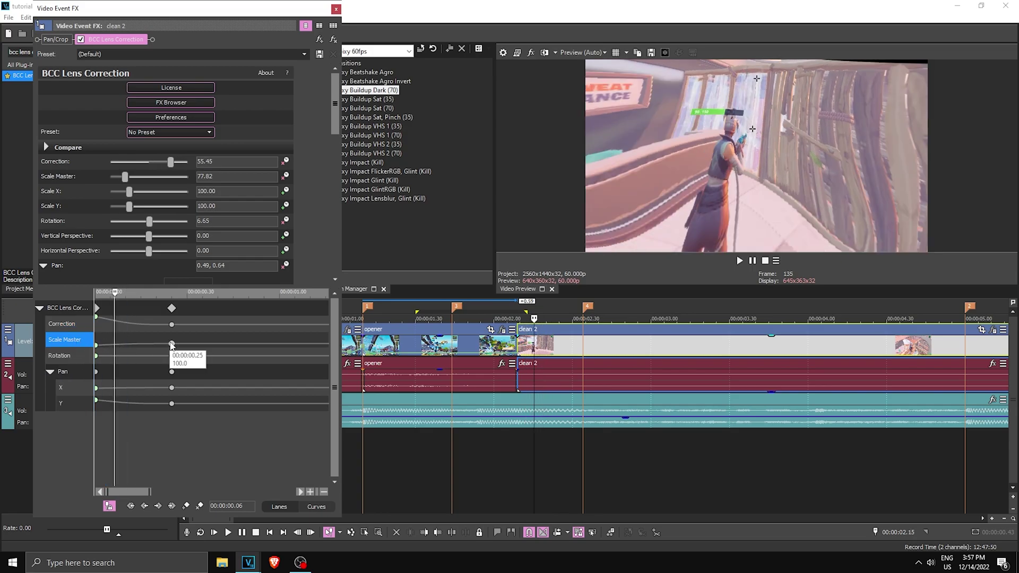
drag(171, 345, 144, 344)
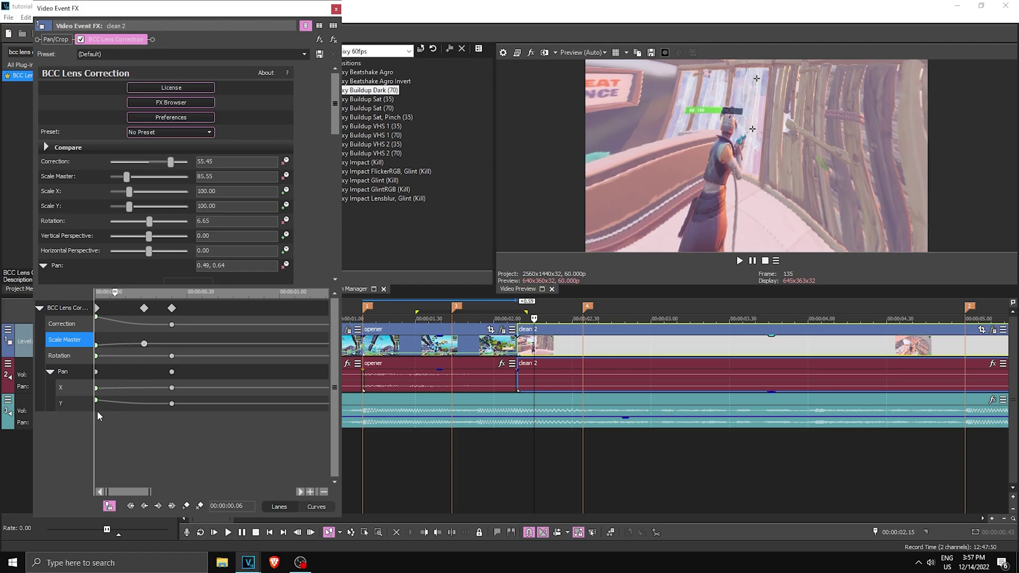
mouse_move(98, 412)
mouse_down()
mouse_move(146, 412)
mouse_move(99, 412)
mouse_up()
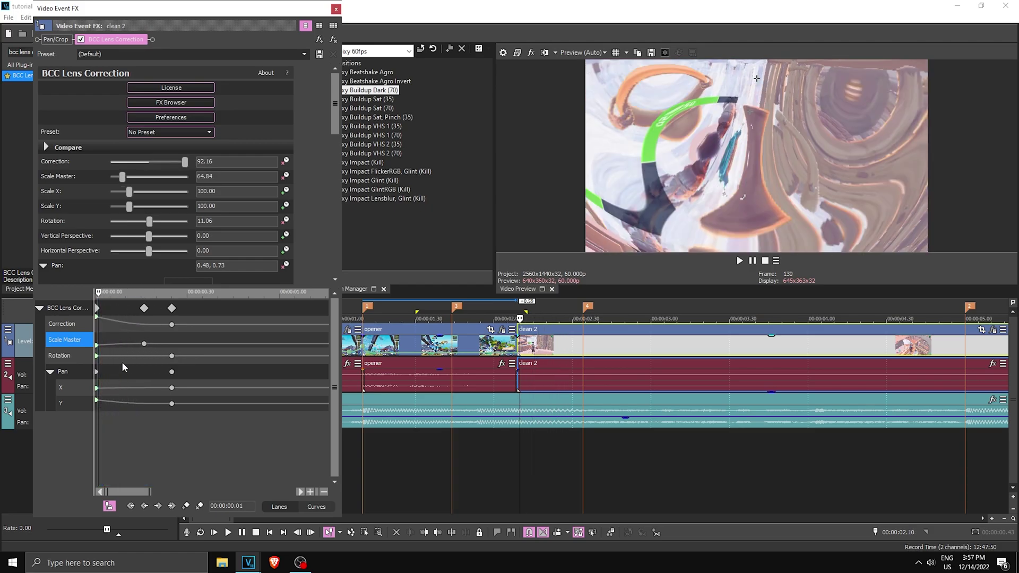
drag(144, 344, 150, 344)
drag(98, 414, 159, 418)
- Play back the transition from the end of the opener into clean 2
click(742, 261)
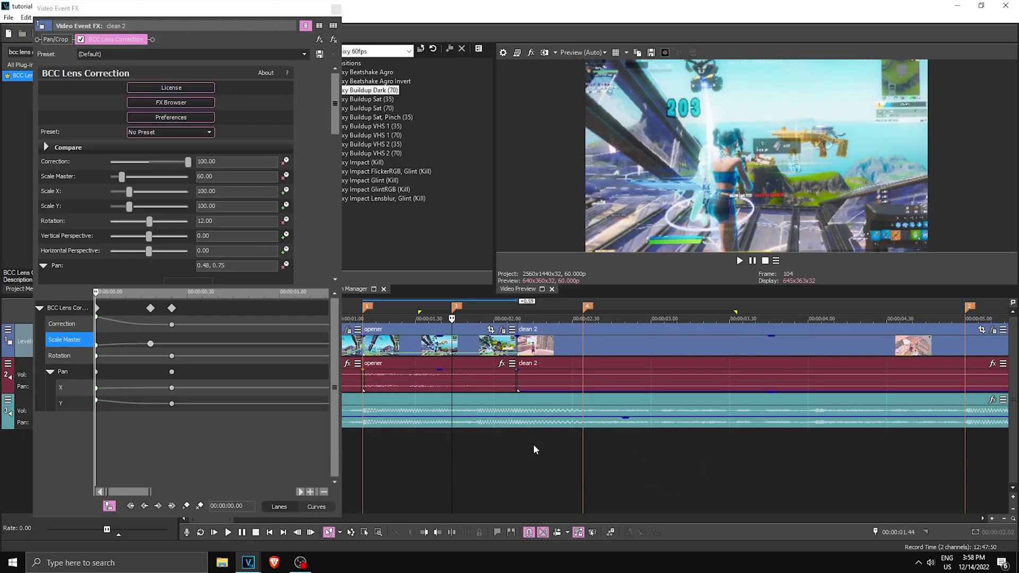
click(488, 454)
click(444, 450)
click(739, 261)
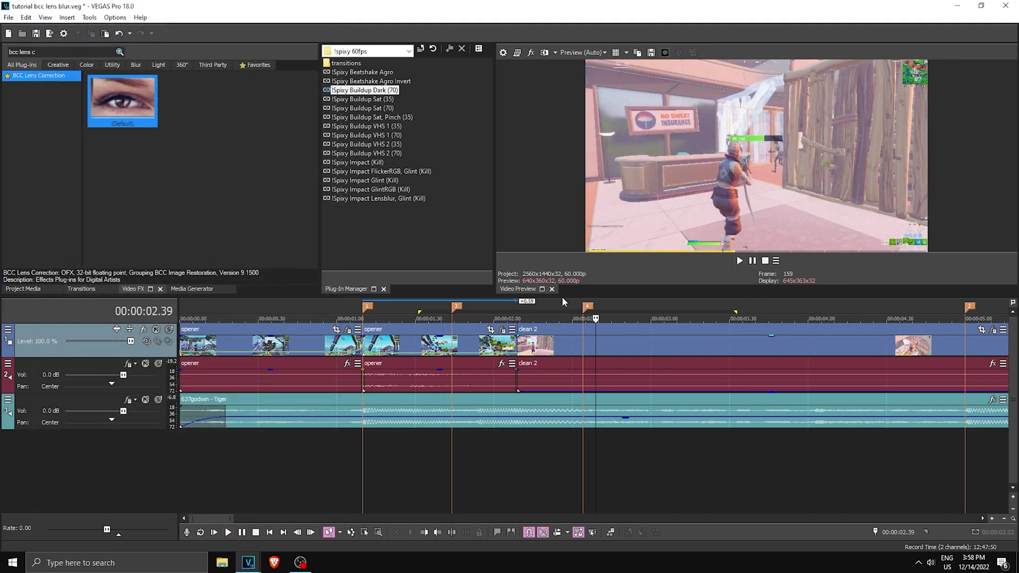
- Insert a new video track above the clips and apply the BCC Lens Blur OBS effect to that track
right_click(77, 327)
click(101, 352)
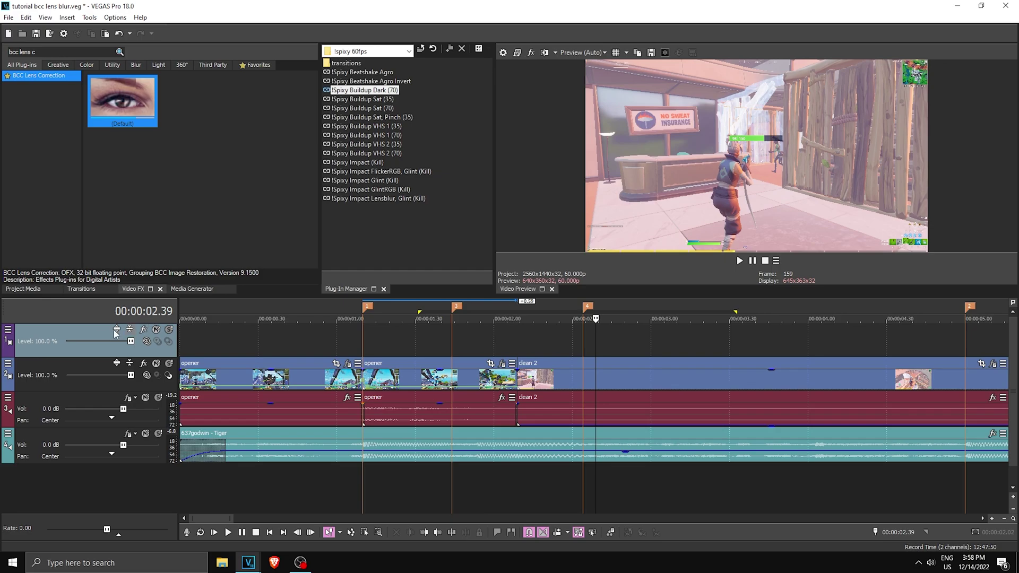
drag(39, 53, 0, 51)
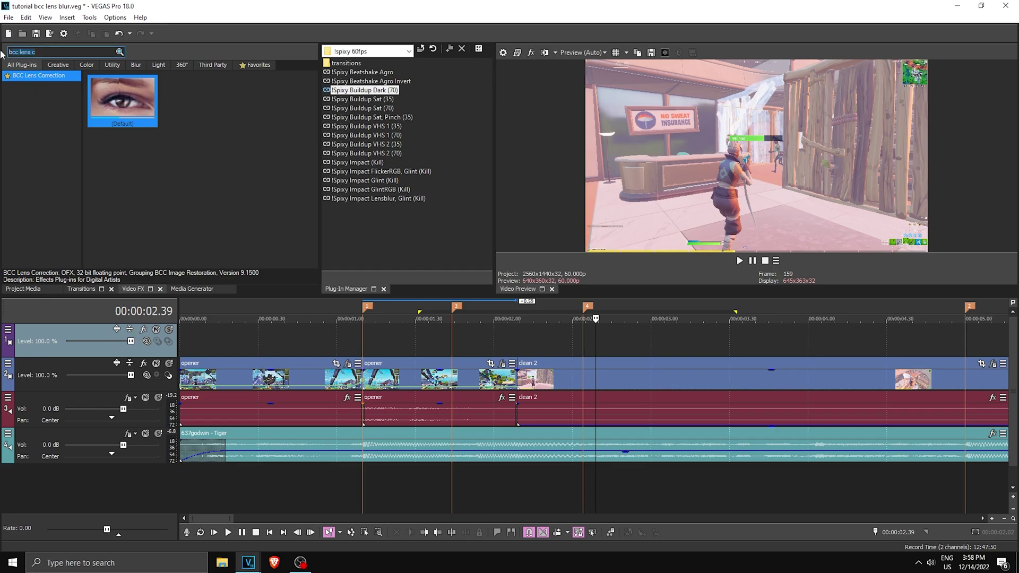
text(bcc lens blur)
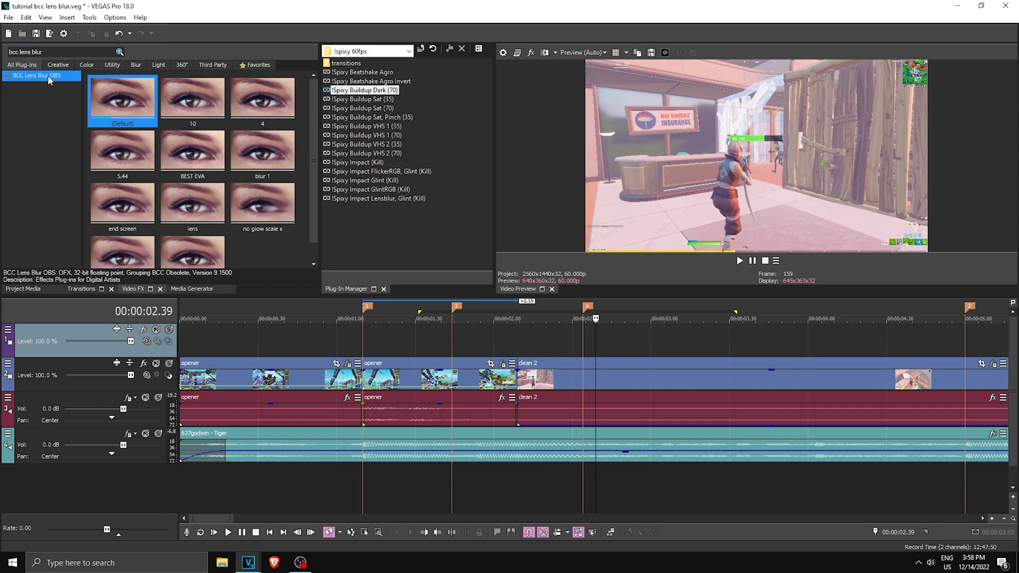
drag(48, 78, 92, 327)
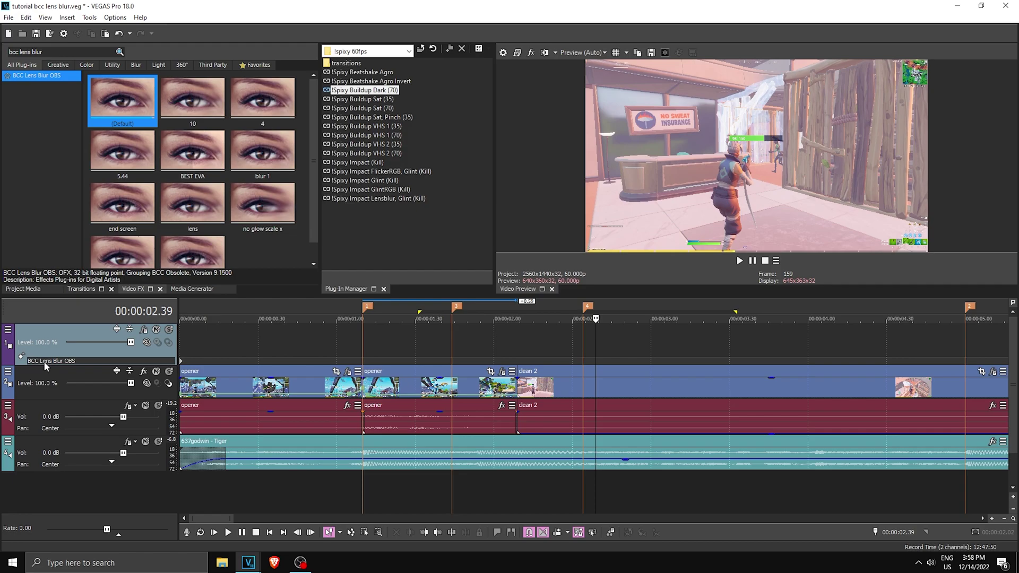
- Place BCC Lens Blur OBS after Composite in Track 1's effect chain and preview the blur across the cut
click(44, 361)
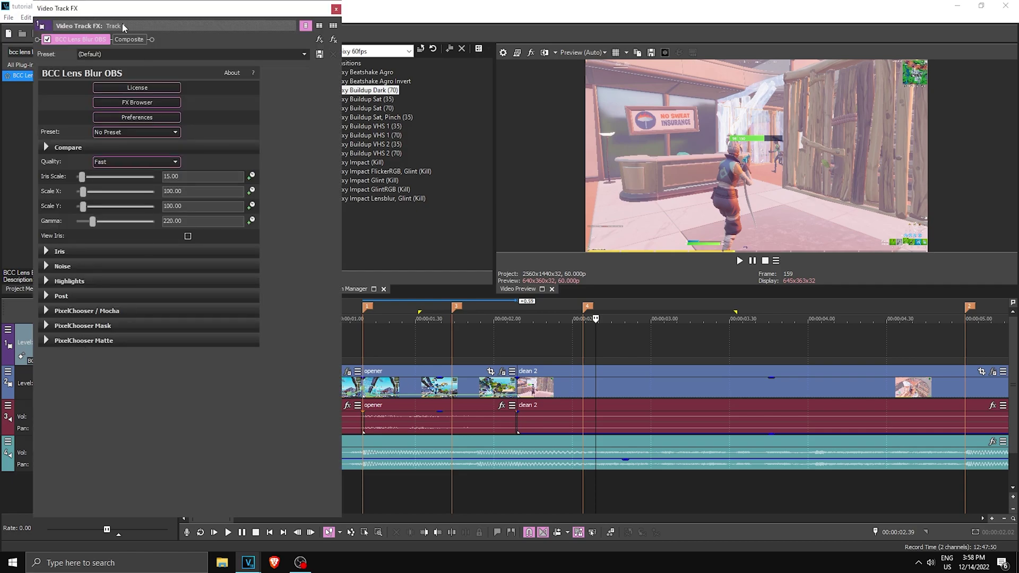
drag(78, 40, 147, 39)
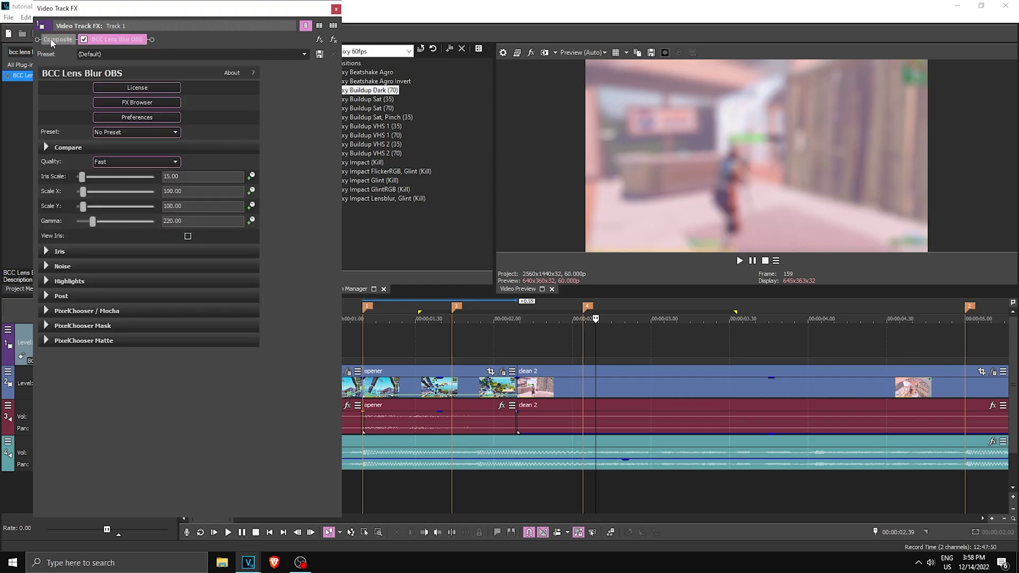
drag(485, 341, 548, 330)
key(space)
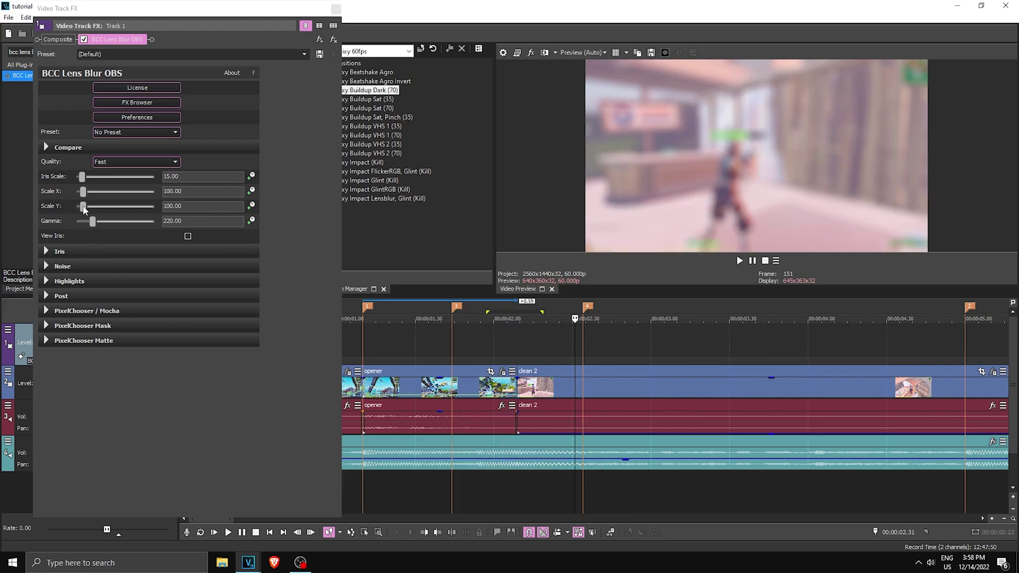
- Set BCC Lens Blur OBS's Scale Y to 10, Iris Scale to 20, Gamma to 1000 and Highlight Boost to 149.66
drag(84, 210, 74, 210)
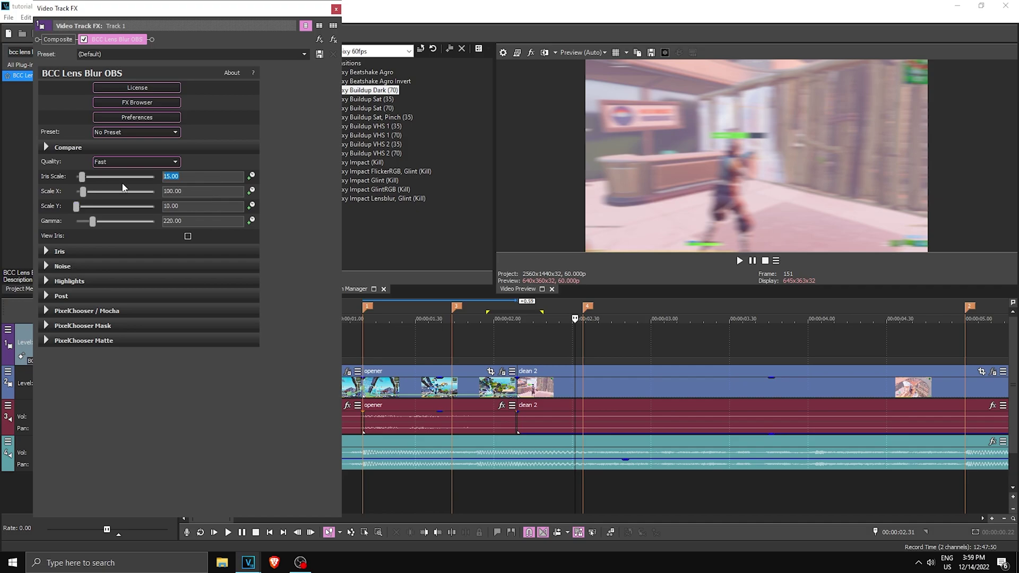
key(Return)
drag(92, 222, 253, 216)
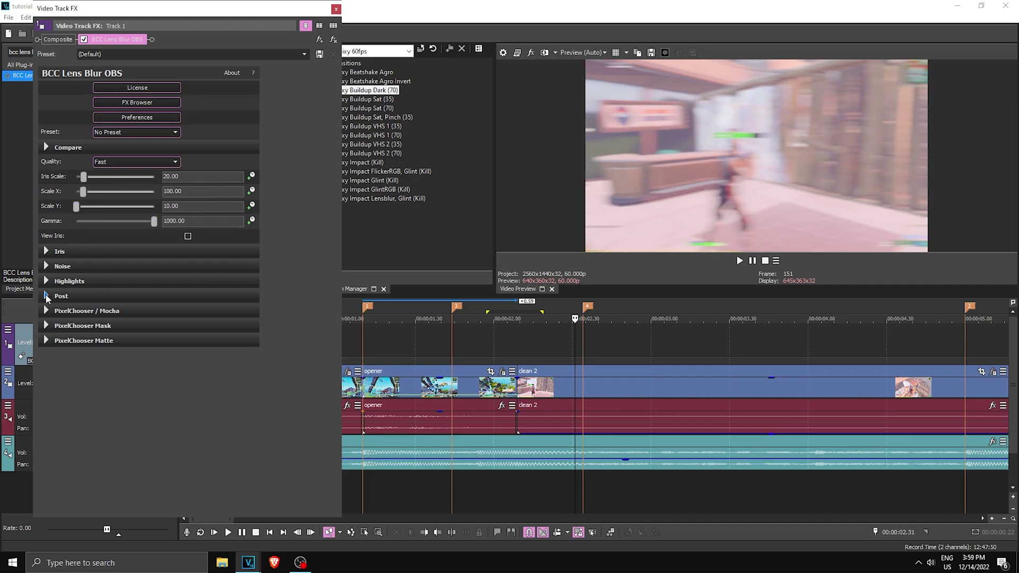
click(46, 281)
drag(112, 312, 124, 311)
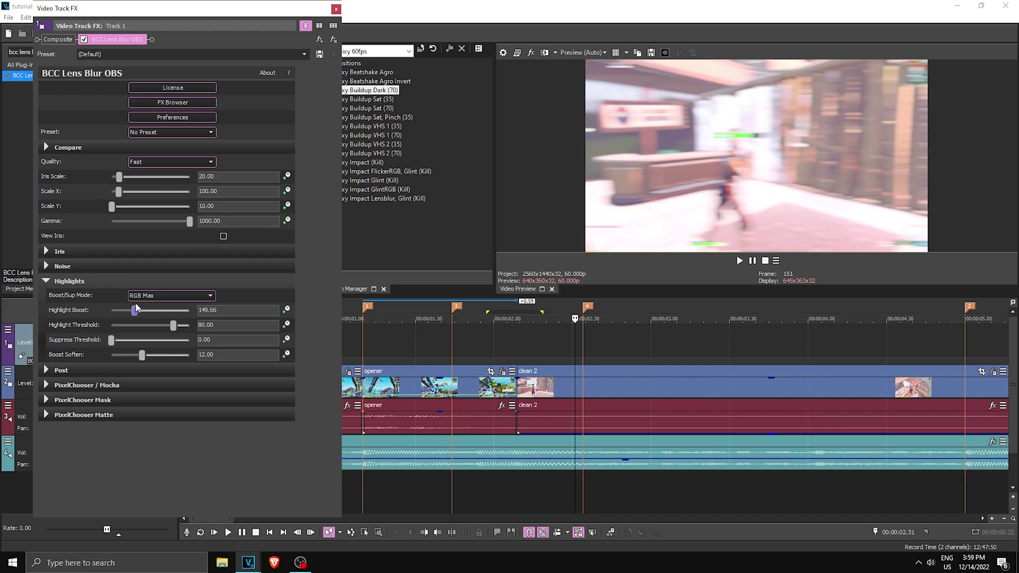
click(135, 310)
- Animate the blur's Iris Scale and move its initial keyframe to the cut between opener and clean 2, at 00:00:02.09
click(520, 335)
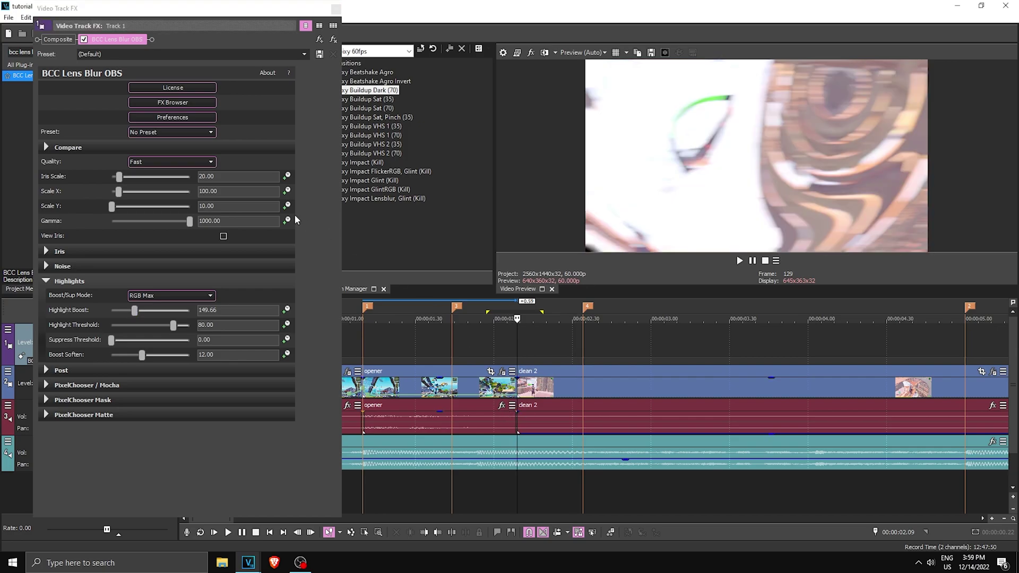
click(287, 175)
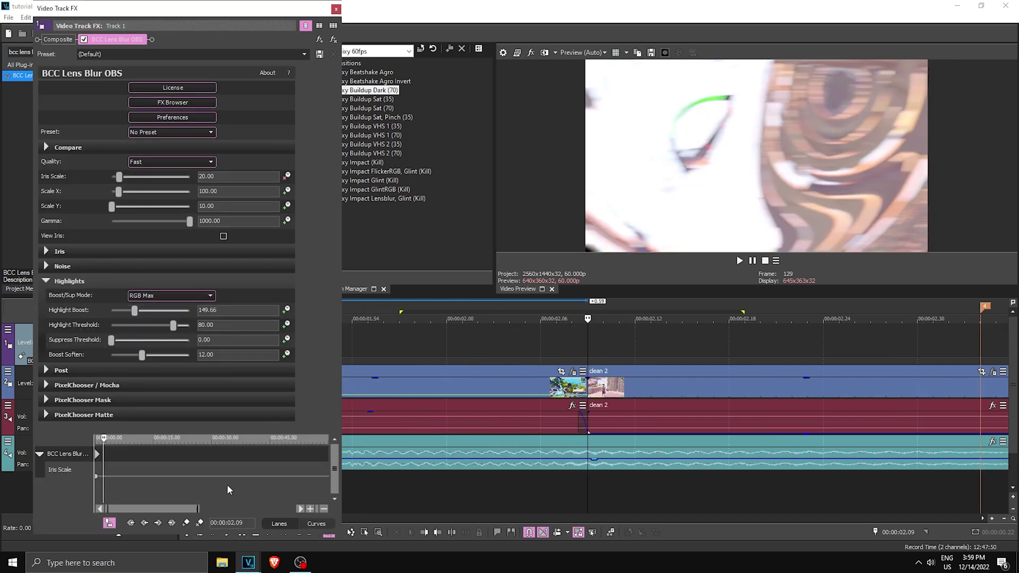
scroll(227, 490, up, 3)
drag(98, 458, 161, 455)
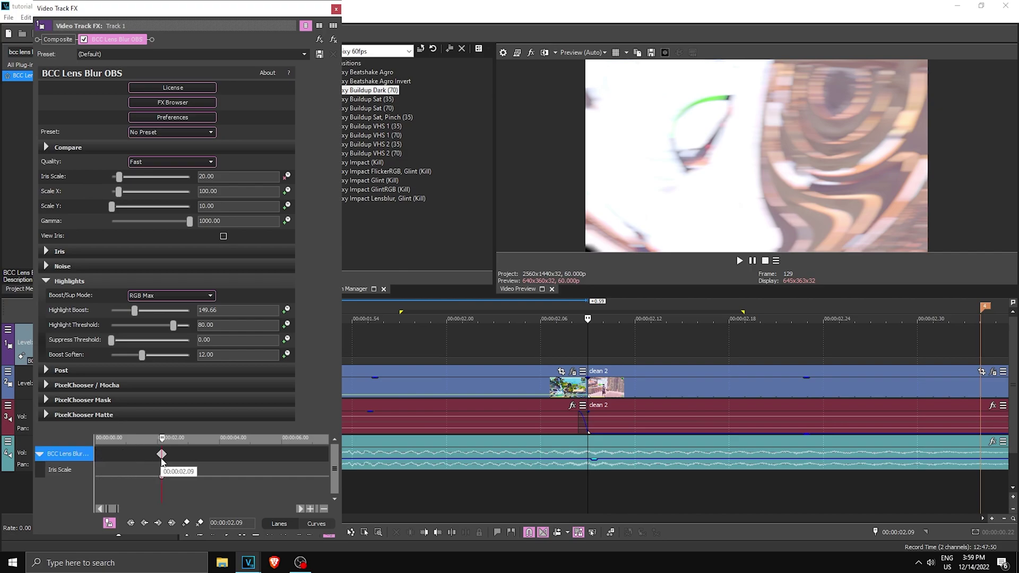
scroll(596, 421, down, 4)
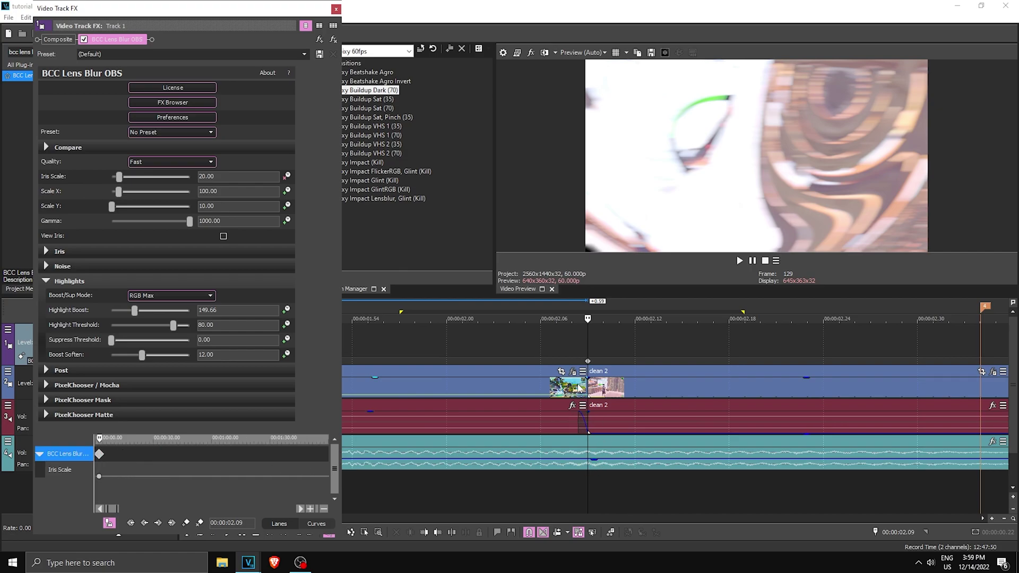
- Add Iris Scale keyframes of 0 at 00:00:01.44 and 00:00:02.34, 25 frames before and after the cut
scroll(580, 388, down, 2)
click(687, 123)
key(Left)
key(Left)
key(Left)
key(Left)
key(Left)
key(Left)
key(Left)
key(Left)
key(Left)
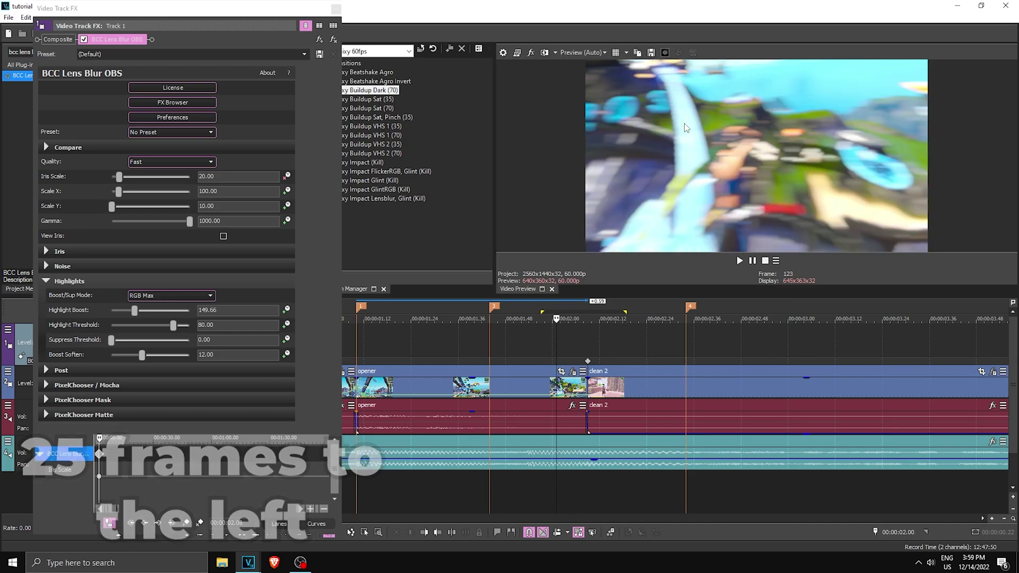
key(Left)
key(Left)
key(Left)
key(Left)
key(Left)
key(Left)
key(Left)
key(Left)
key(Left)
key(Left)
key(Left)
key(Left)
key(Left)
key(Left)
key(Left)
key(Left)
key(Left)
key(Right)
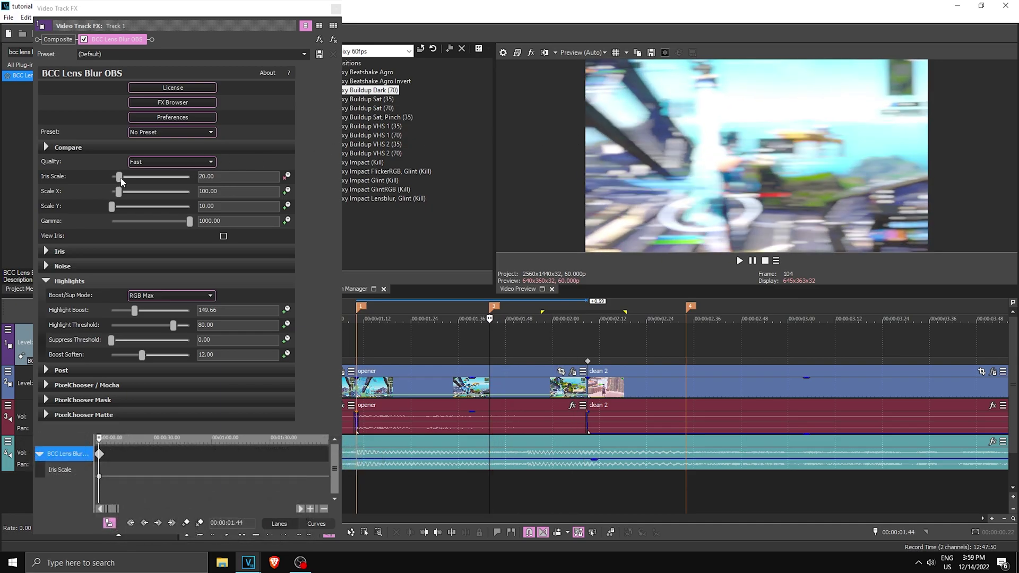
drag(122, 181, 109, 181)
click(685, 339)
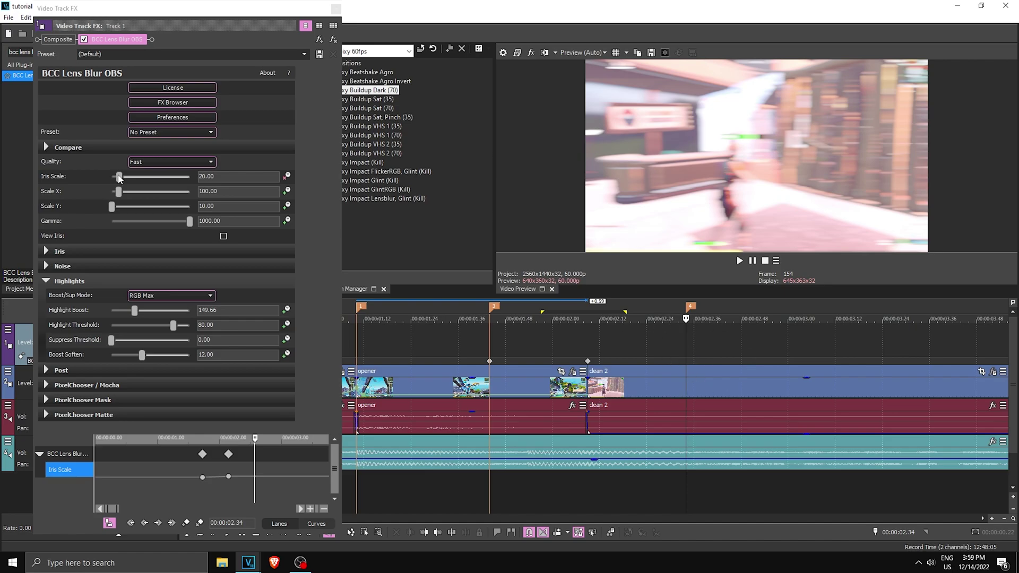
drag(120, 179, 110, 178)
- Set the Iris Scale keyframe at 00:00:01.44 to Slow Fade and the one at 00:00:02.09 to Fast Fade
click(203, 477)
right_click(202, 478)
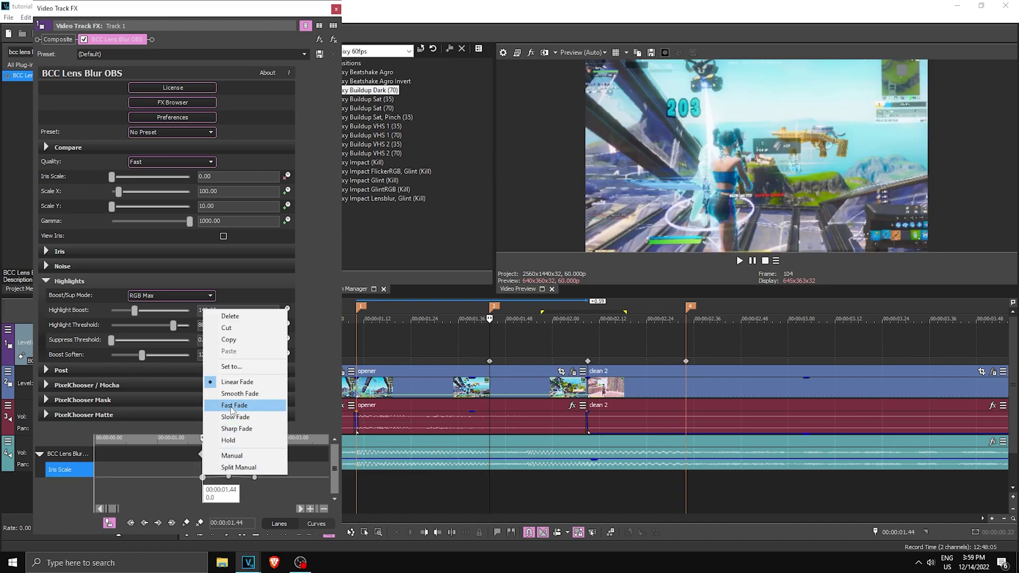
click(232, 410)
click(228, 478)
right_click(228, 477)
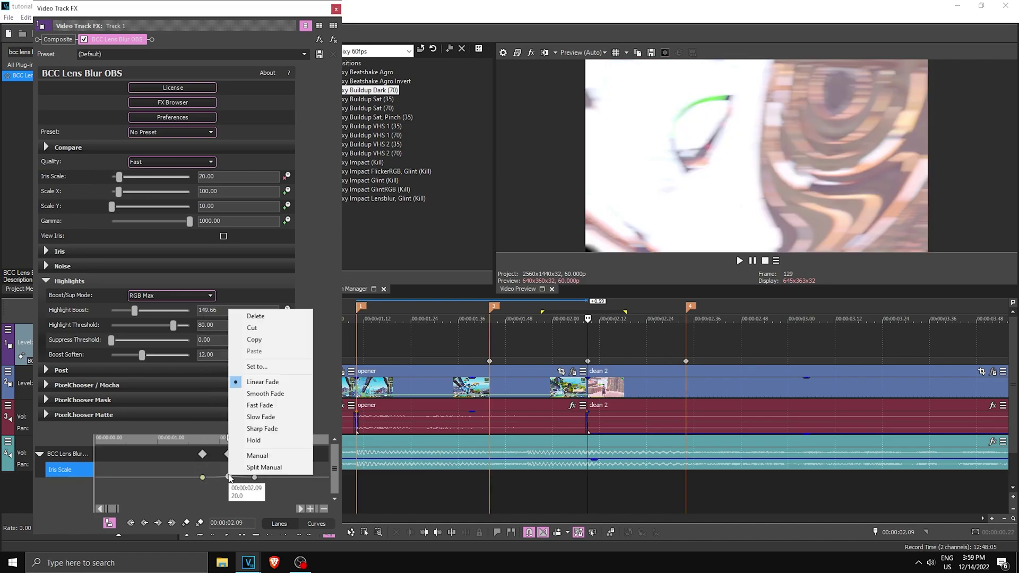
click(261, 408)
- Play back the animated lens blur from its first keyframe across the cut, then close Track 1's effect settings
click(205, 477)
click(673, 202)
key(space)
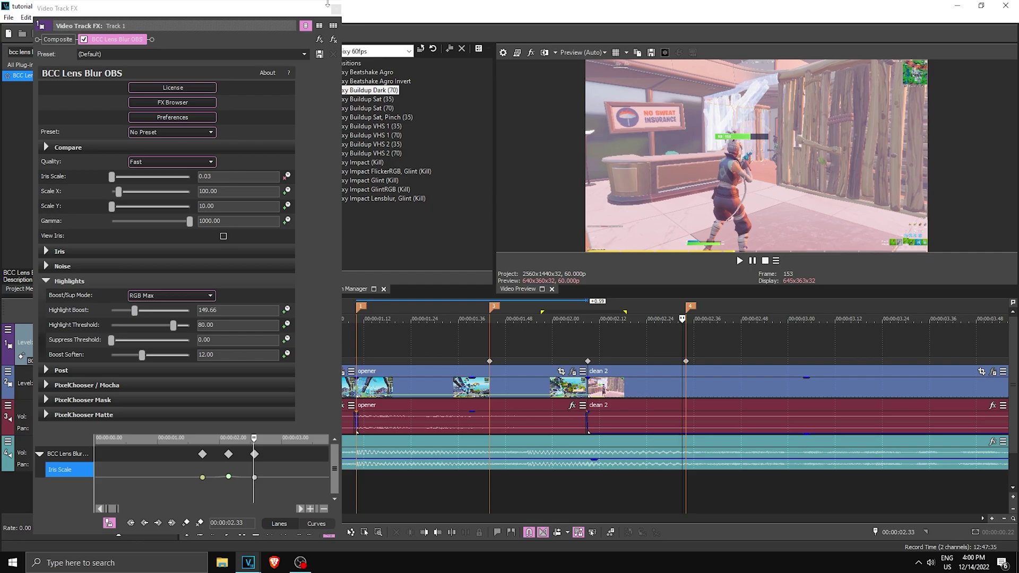
click(334, 7)
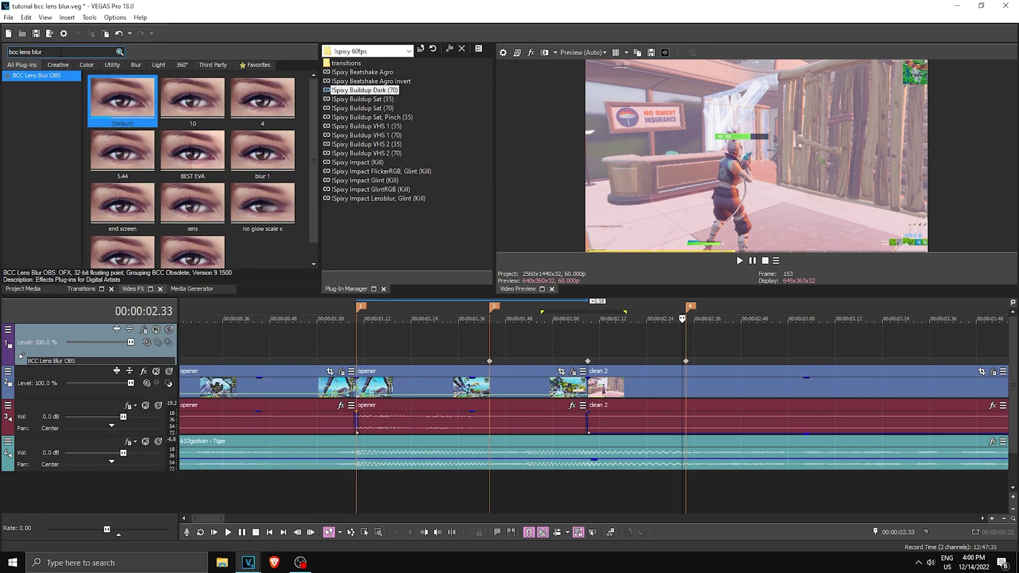
- Find the Levels effect, apply its default preset to Track 1 and place it after BCC Lens Blur OBS
text(levels)
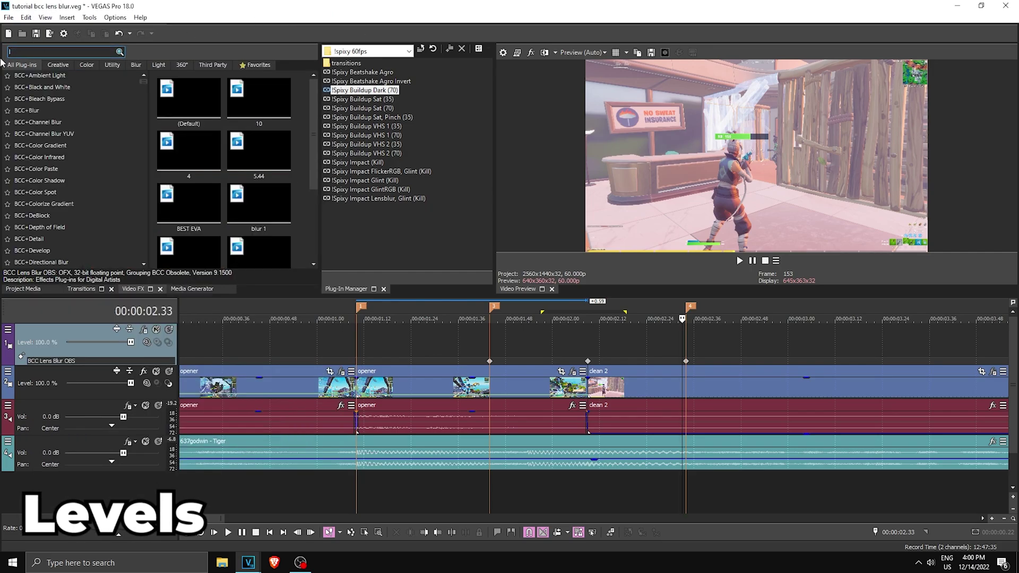
click(14, 101)
click(126, 110)
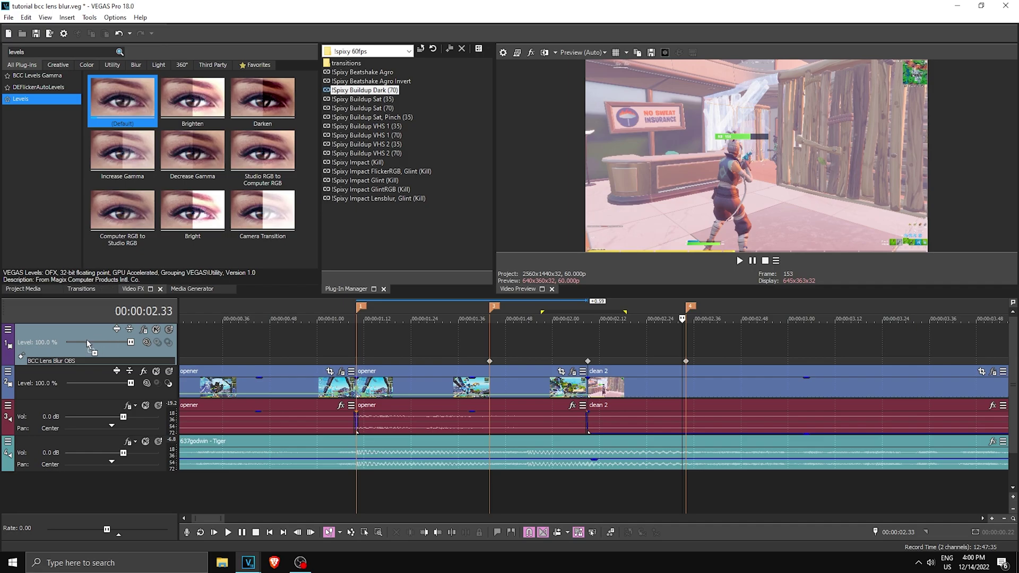
drag(87, 339, 85, 337)
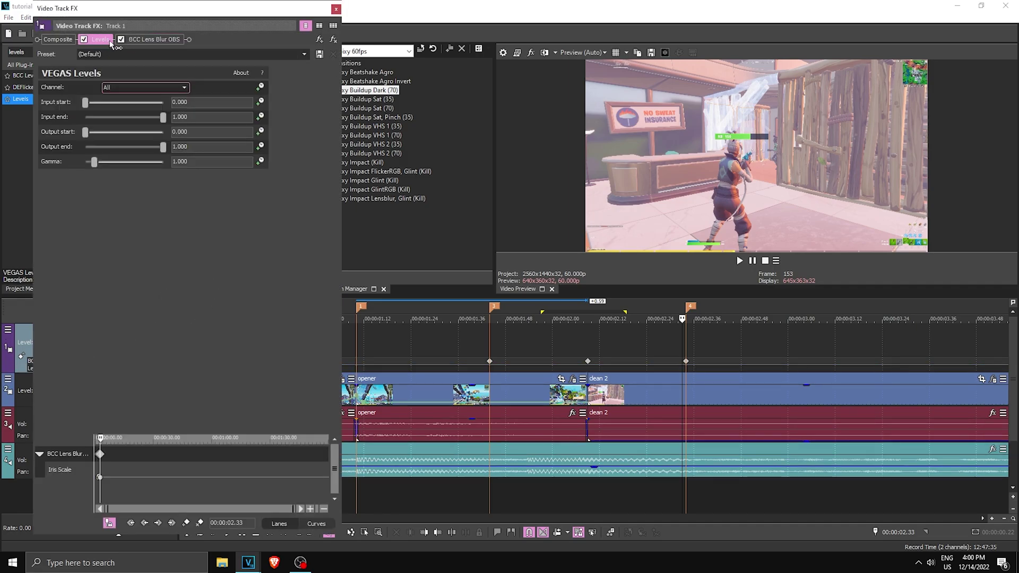
- Animate the Levels Input end, moving its initial keyframe to the cut at 00:00:02.09 and setting it to 0.667
drag(162, 118, 123, 122)
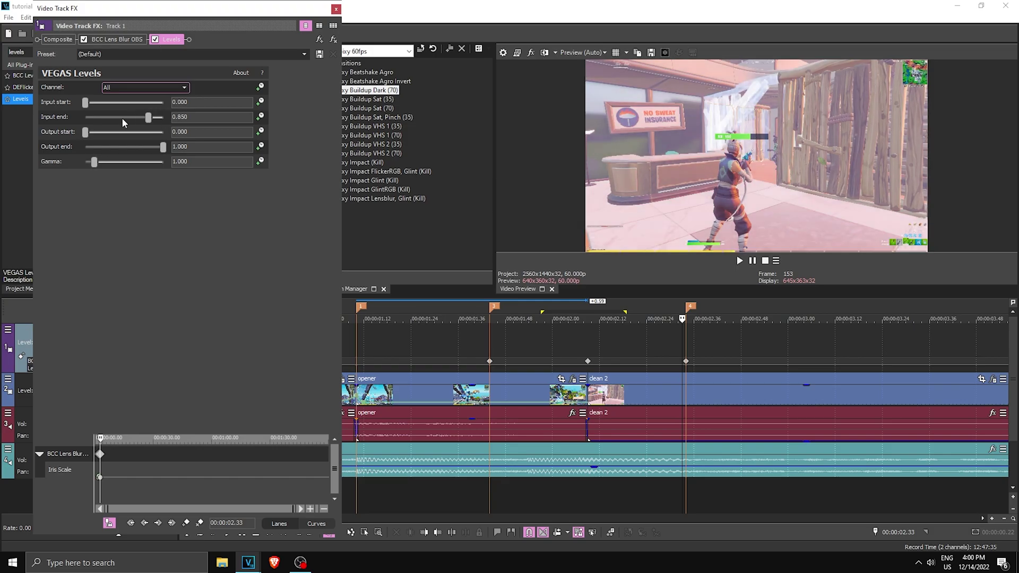
click(260, 116)
click(587, 358)
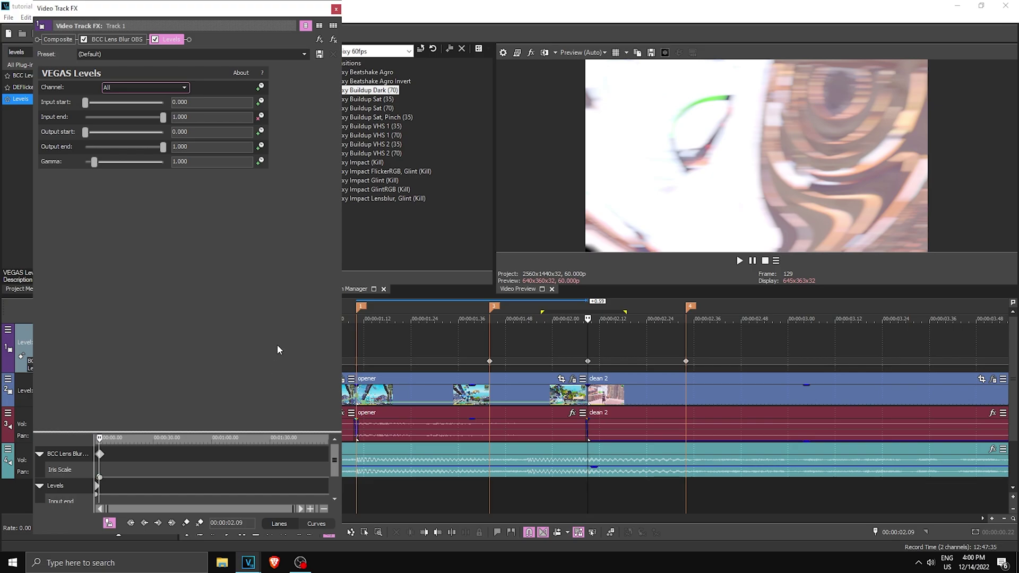
drag(277, 432, 278, 331)
scroll(139, 401, up, 8)
drag(97, 386, 161, 389)
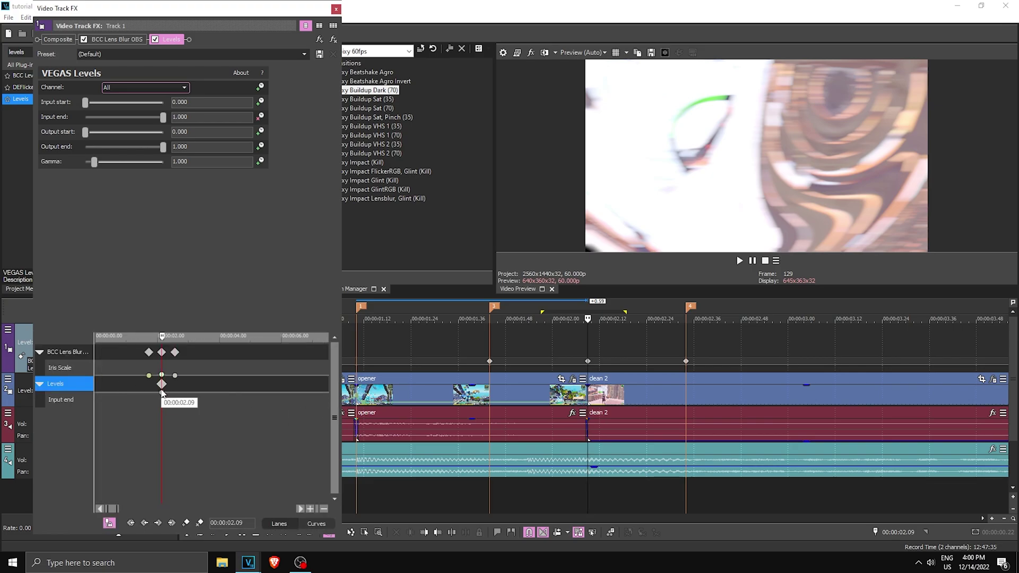
scroll(196, 403, up, 5)
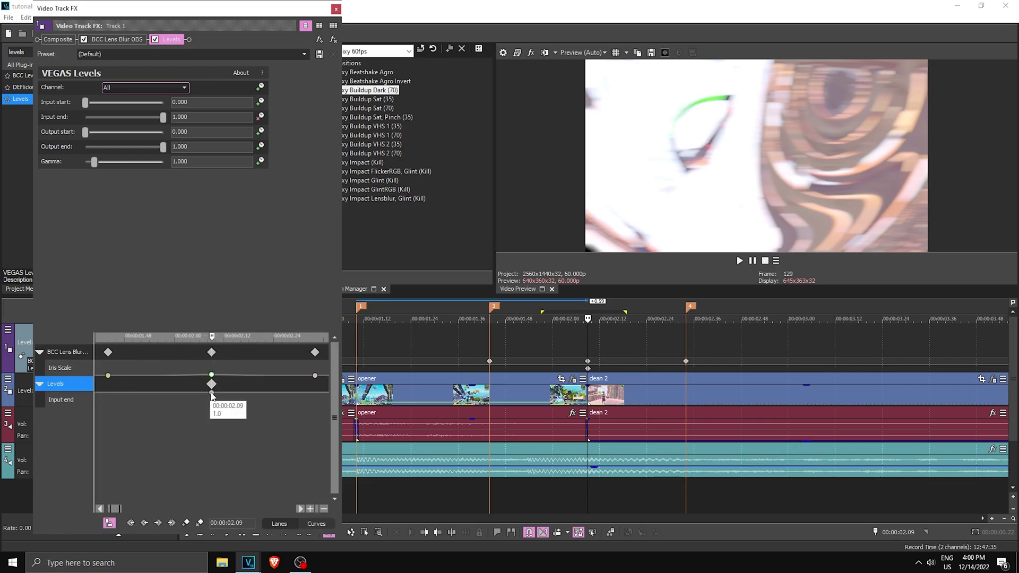
drag(163, 117, 138, 121)
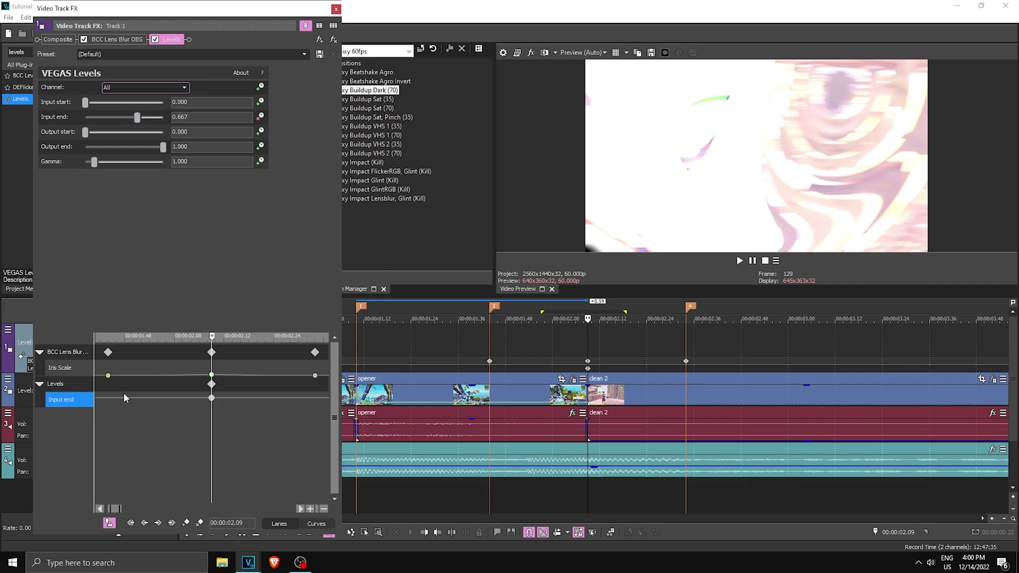
- Add Levels Input end keyframes of 1.000 at 00:00:01.44 and 00:00:02.34, aligned with the outer blur keyframes
click(108, 384)
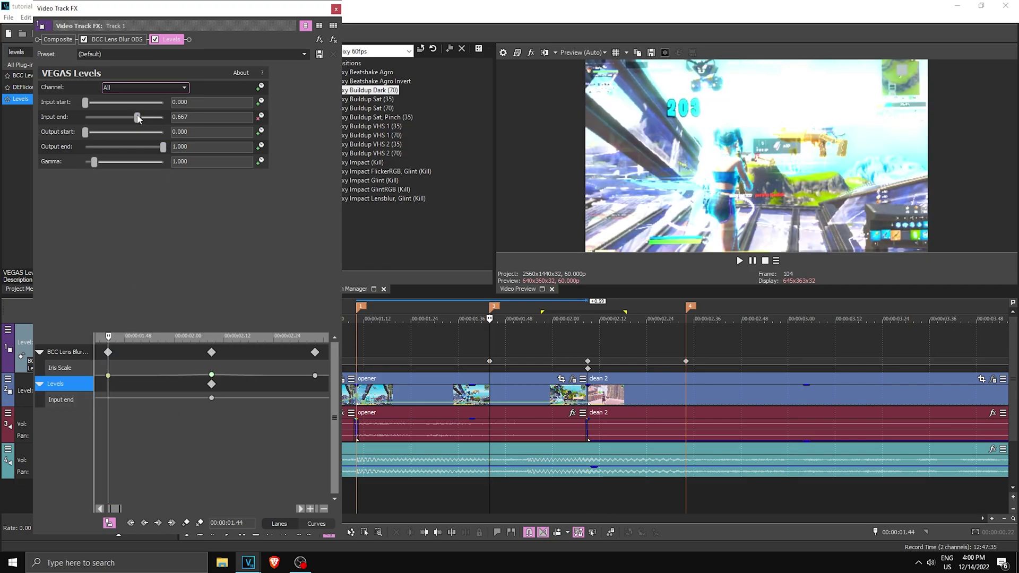
drag(138, 118, 169, 119)
scroll(224, 414, down, 1)
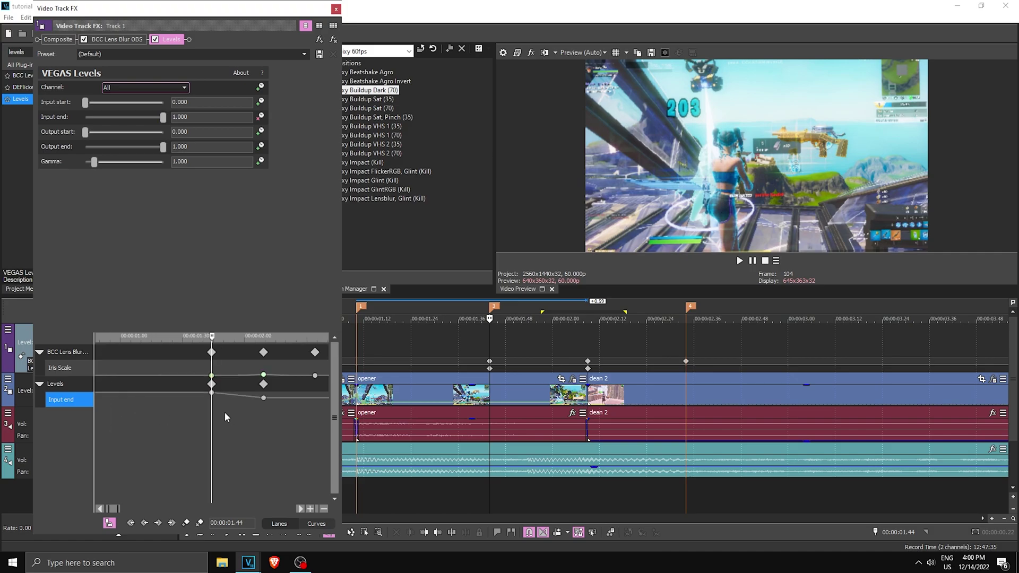
scroll(224, 417, down, 1)
click(254, 392)
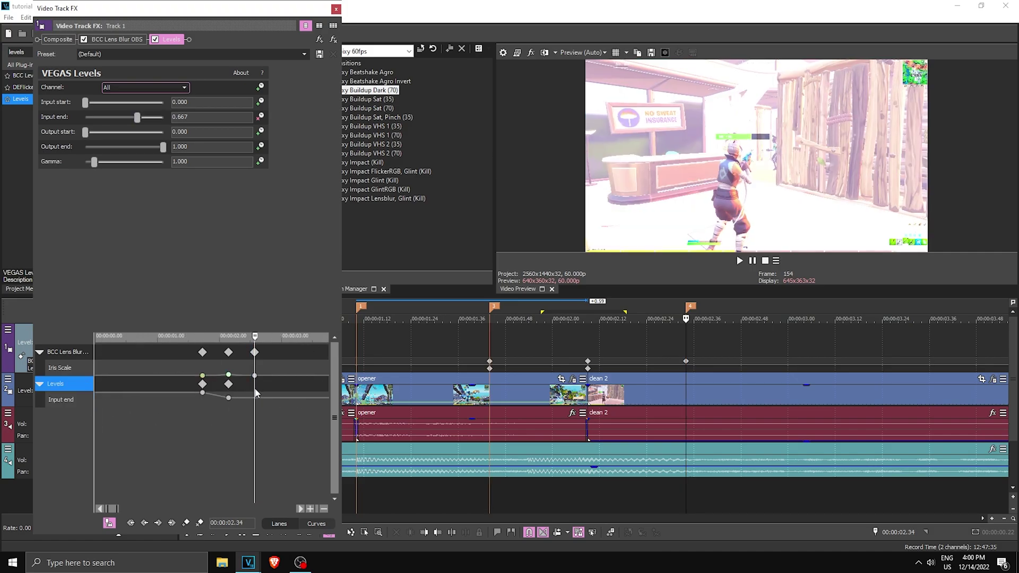
- Set the Levels Input end keyframe at 00:00:01.44 to Slow Fade and the one at 00:00:02.09 to Fast Fade
click(202, 392)
right_click(202, 392)
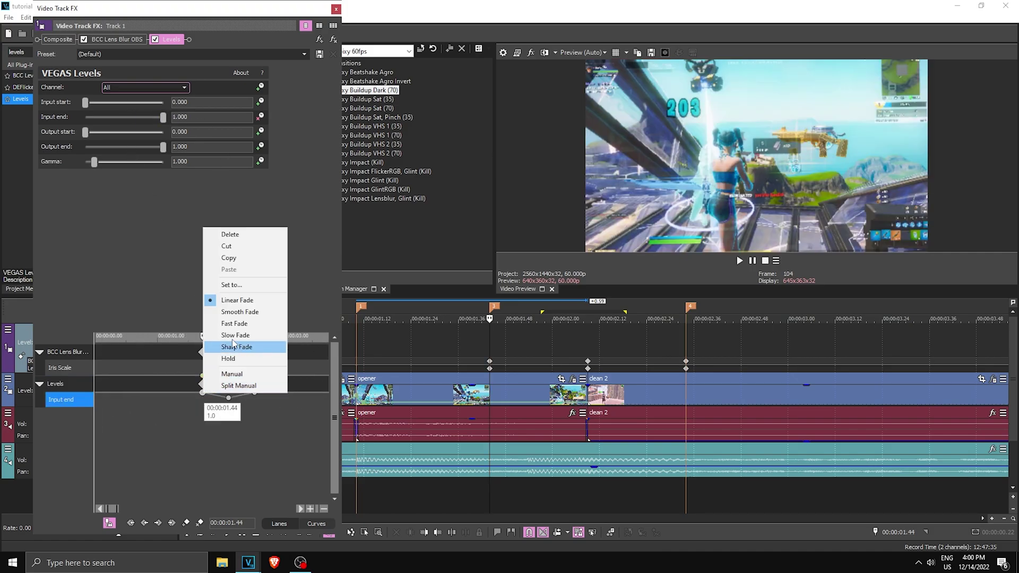
click(234, 347)
click(229, 397)
right_click(229, 398)
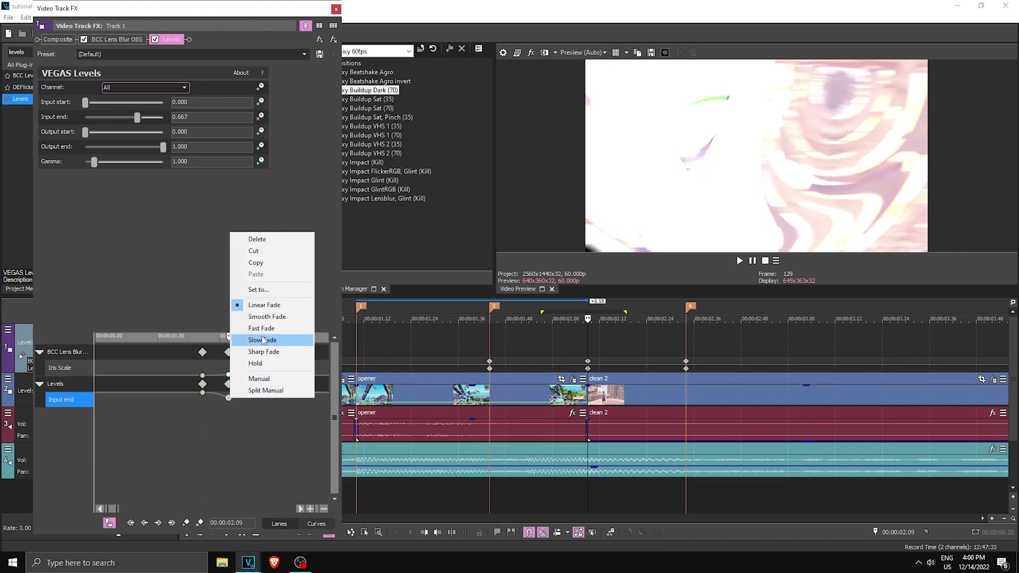
click(264, 341)
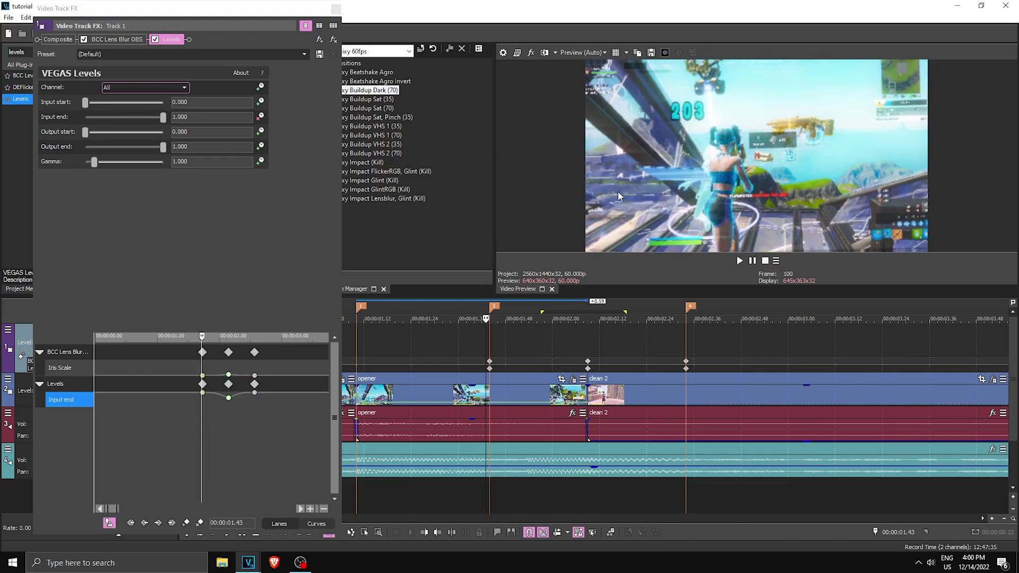
- Step frame by frame through the end of the opener to check the combined blur and brightness build-up
key(Right)
key(Right)
key(Right)
key(Right)
key(Right)
key(Right)
key(Right)
key(Right)
key(Right)
key(Right)
key(Right)
key(Right)
key(Right)
key(Right)
key(Right)
key(Right)
key(Right)
key(Right)
key(Right)
key(Right)
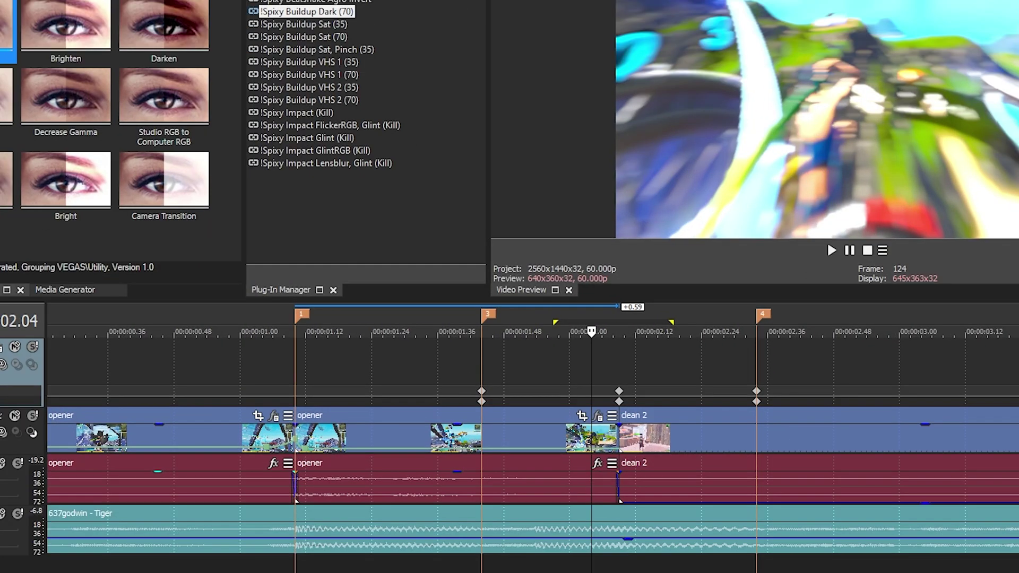
- Find the S_Flicker effect and apply its default preset to Track 1, at the end of the effect chain
text(flicker)
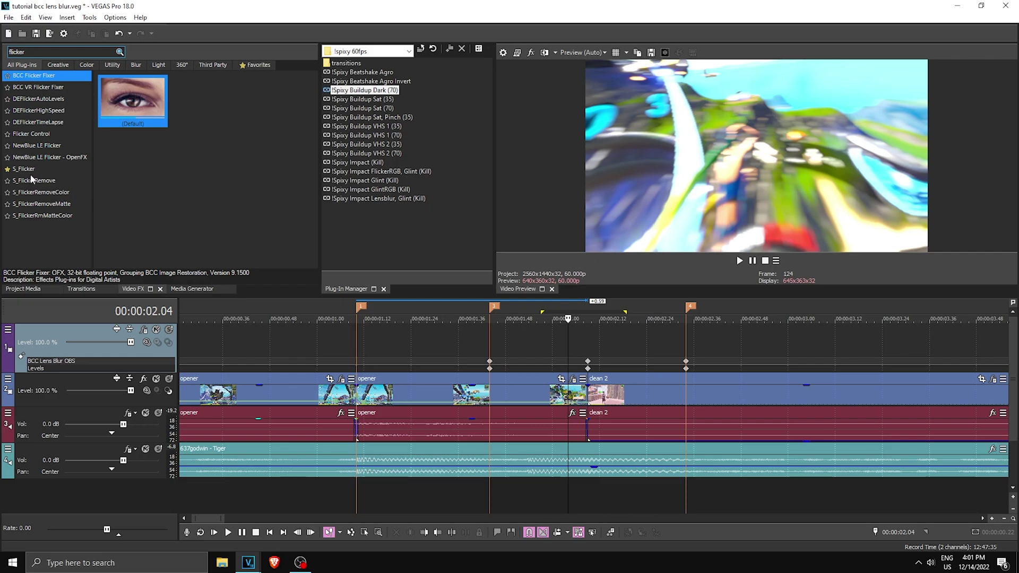
click(24, 169)
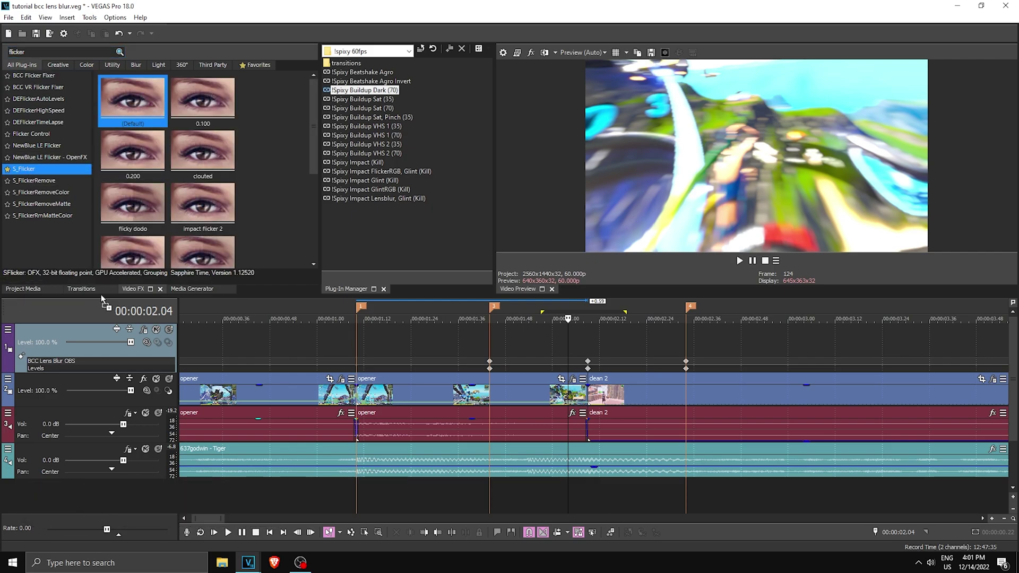
drag(91, 327, 91, 330)
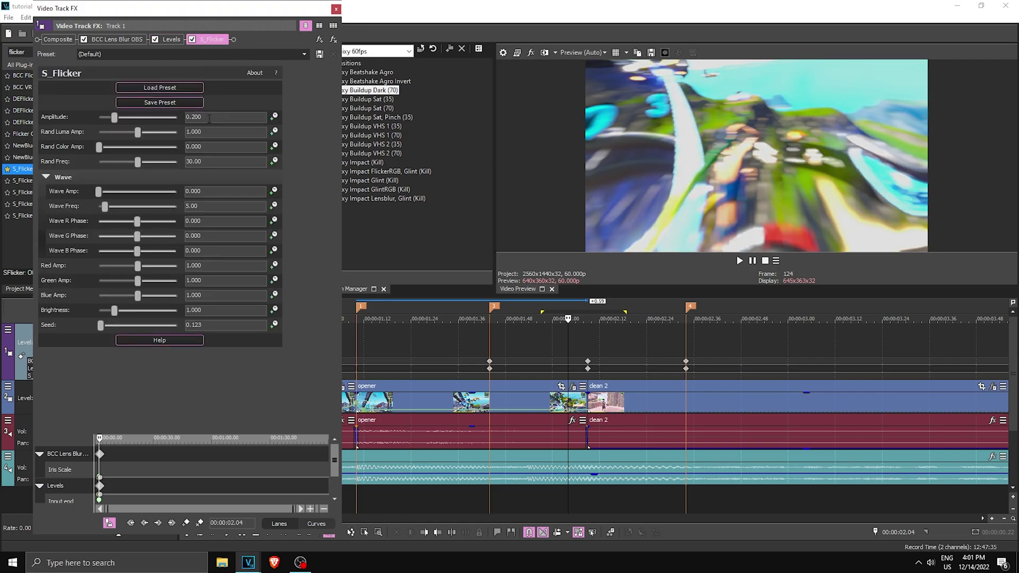
- Set S_Flicker's Amplitude to 0.8, Rand Luma Amp to 1.4 and Rand Freq to 20
text(8)
key(Return)
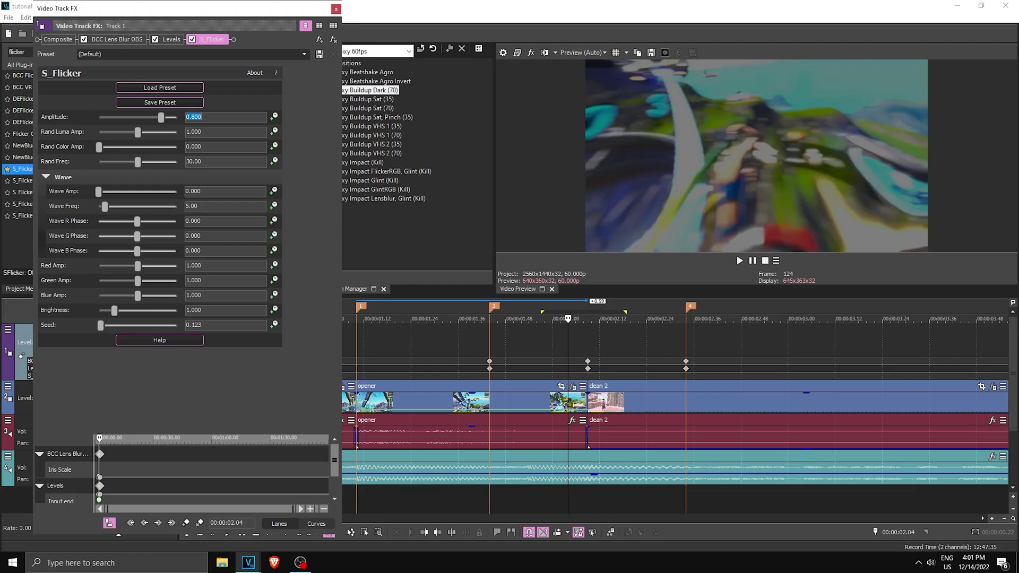
text(1.4)
key(Return)
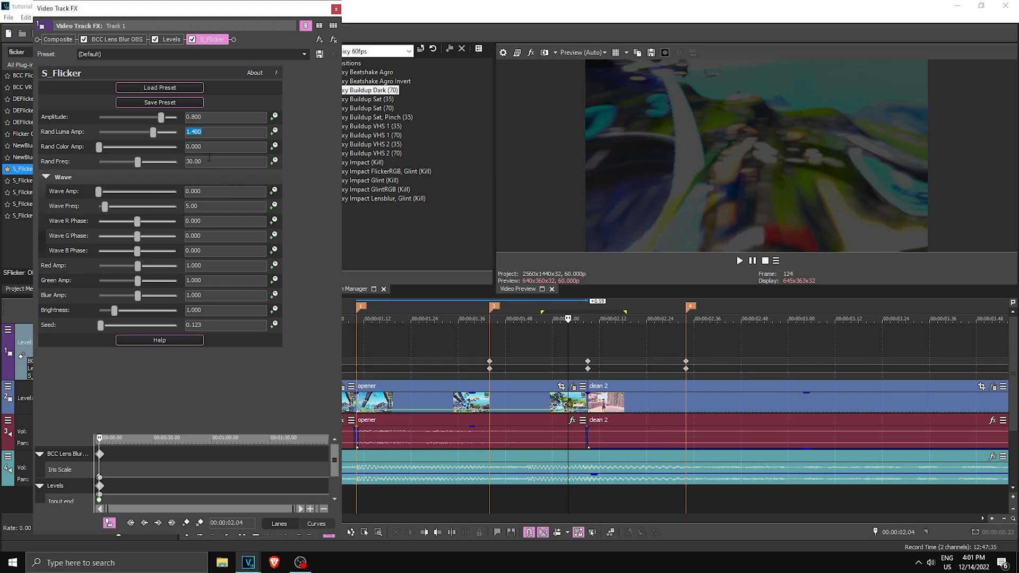
text(20)
key(Return)
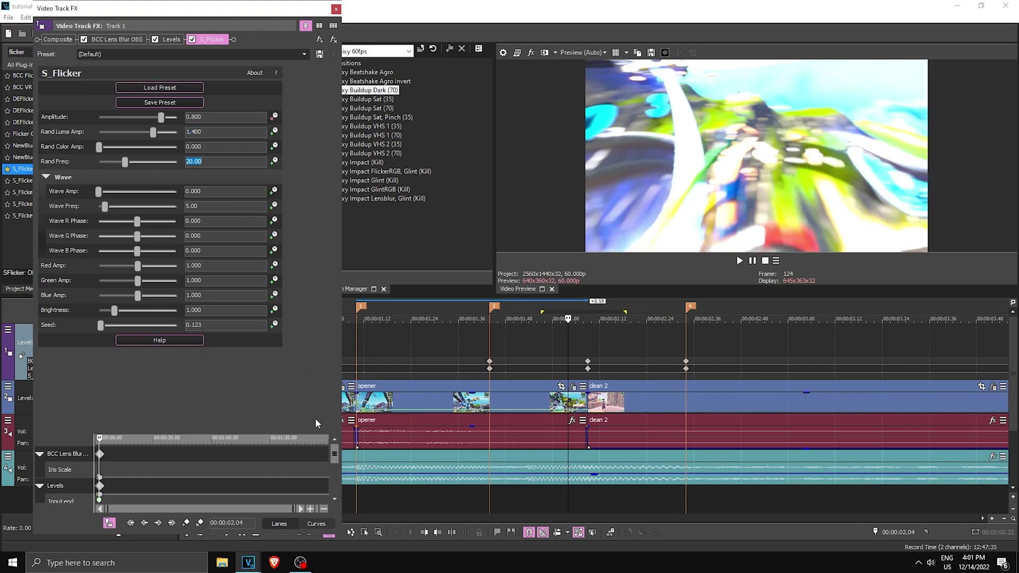
- Move the starting S_Flicker keyframe to the cut between opener and clean 2 at 00:00:02.09
click(588, 336)
scroll(113, 488, up, 3)
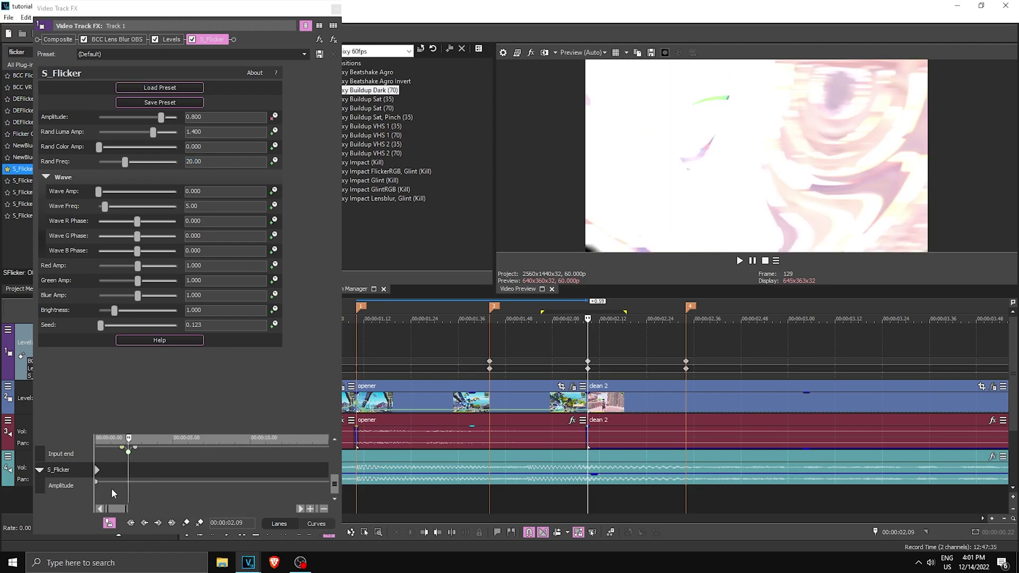
drag(97, 470, 130, 471)
scroll(133, 471, up, 4)
drag(238, 471, 219, 477)
- Keyframe S_Flicker's Amplitude to 0 at 00:00:01.44 and again at 00:00:02.34
drag(117, 465, 109, 472)
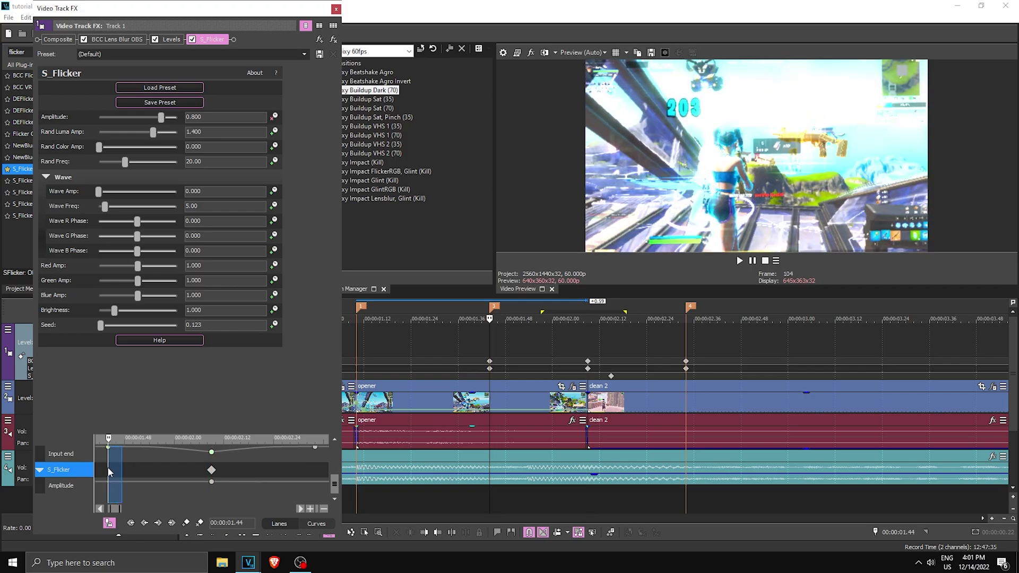
drag(161, 117, 29, 123)
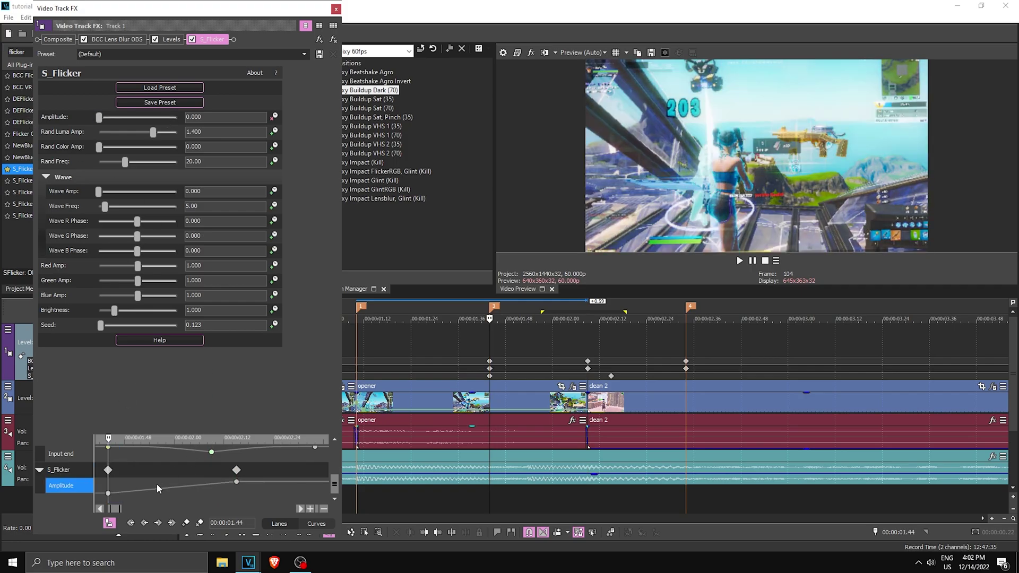
scroll(157, 489, down, 3)
click(255, 474)
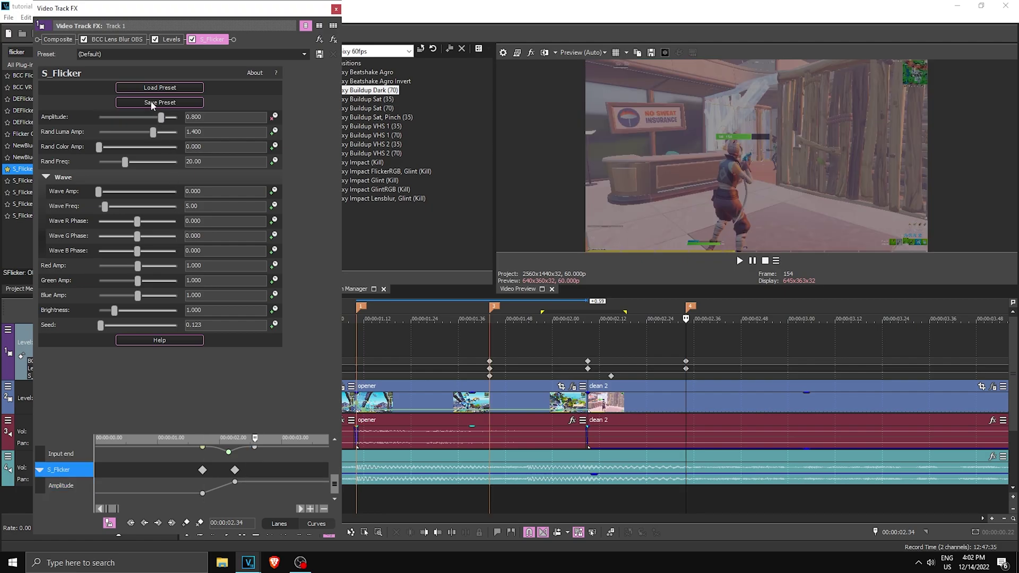
drag(161, 117, 75, 164)
- Set the S_Flicker Amplitude keyframe at 00:00:01.44 to Slow Fade and the one at 00:00:02.09 to Fast Fade, then close the track effects
scroll(162, 484, up, 3)
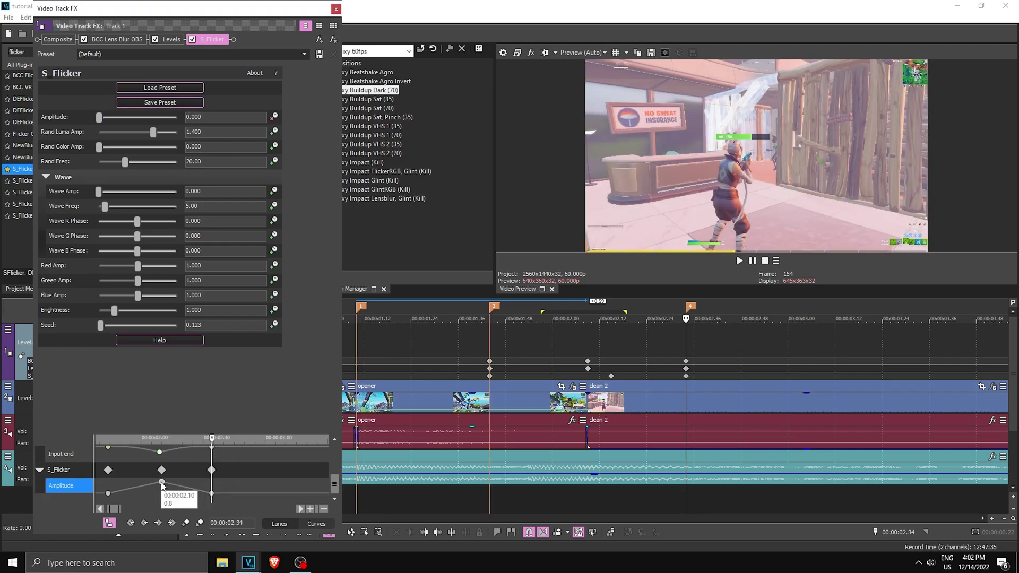
click(109, 493)
right_click(108, 494)
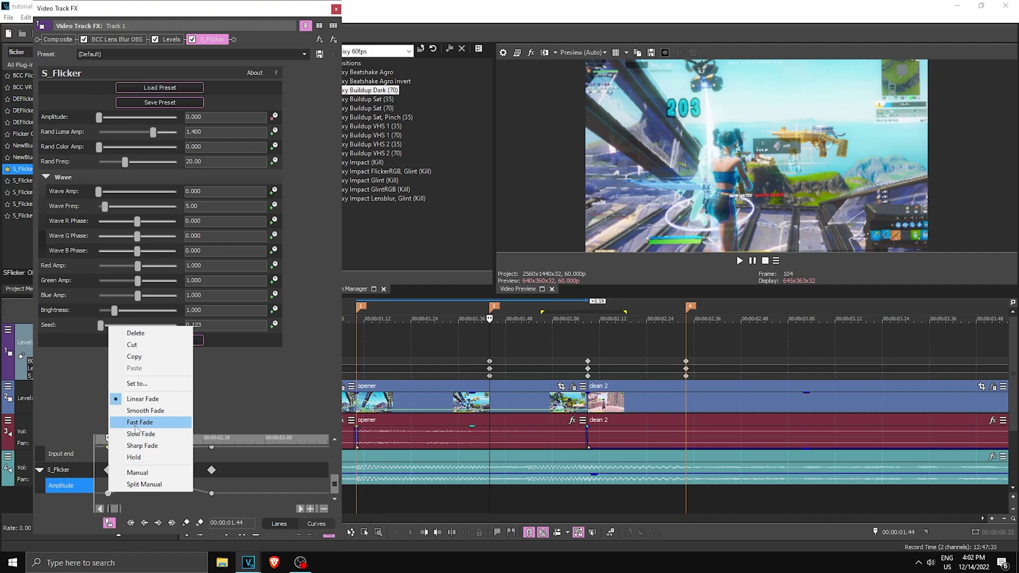
click(136, 424)
click(160, 481)
right_click(159, 482)
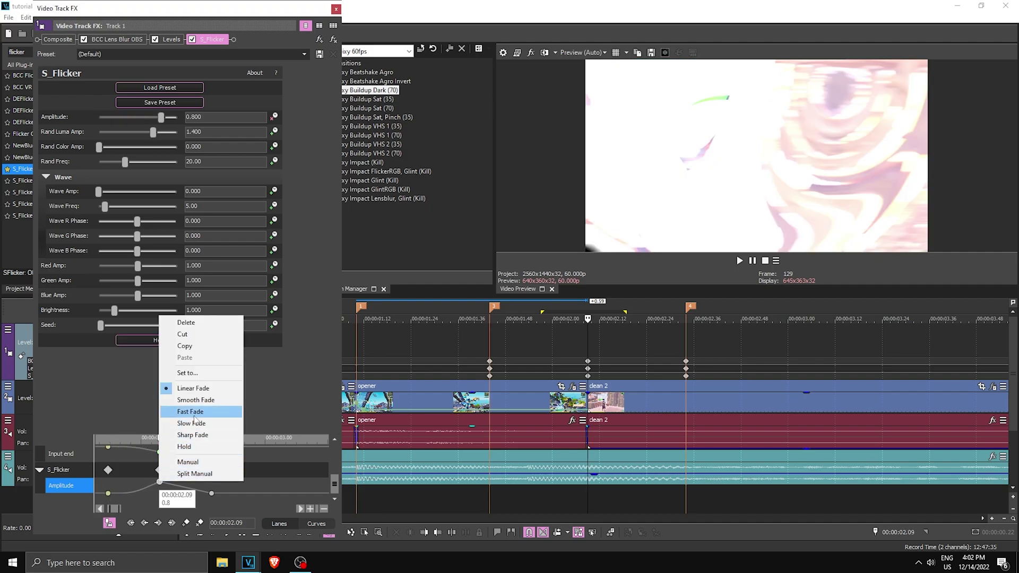
click(190, 412)
click(336, 10)
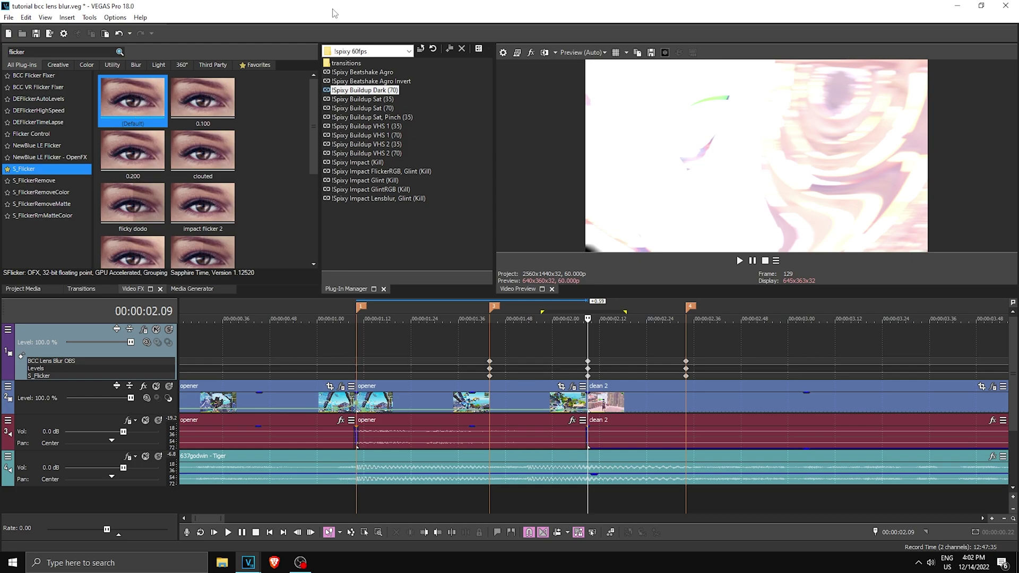
scroll(633, 383, down, 2)
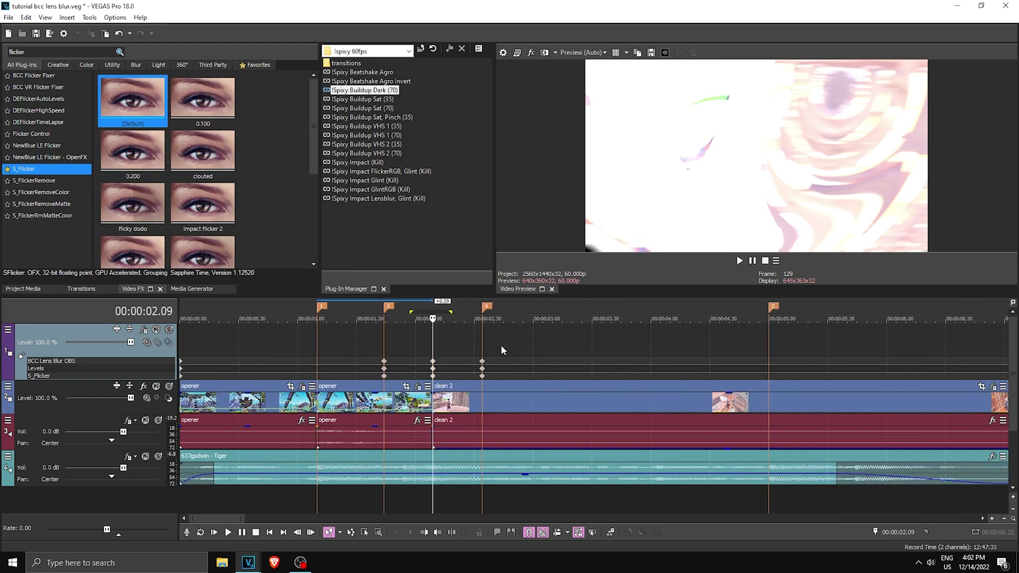